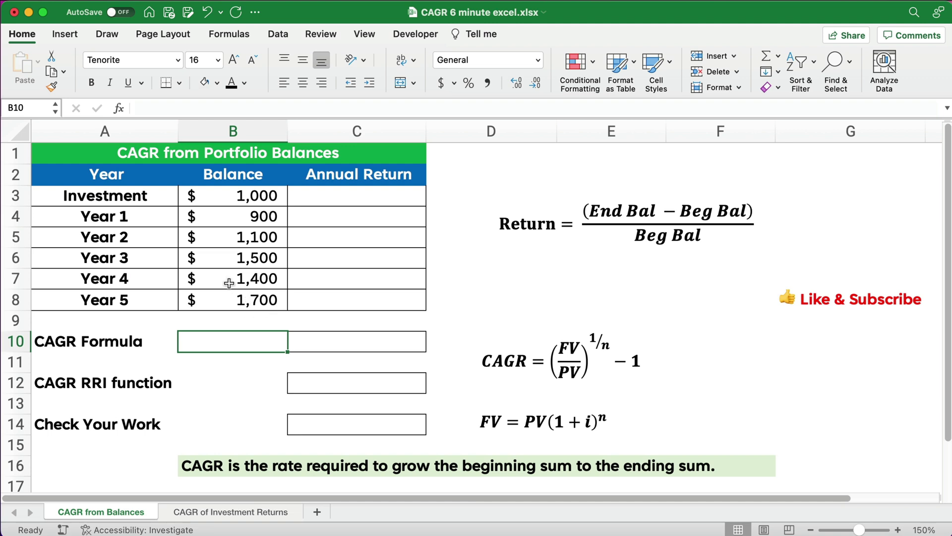
Calculate the Year 1 annual return in cell C4 with the formula =(B4-B3)/B3.
click(342, 218)
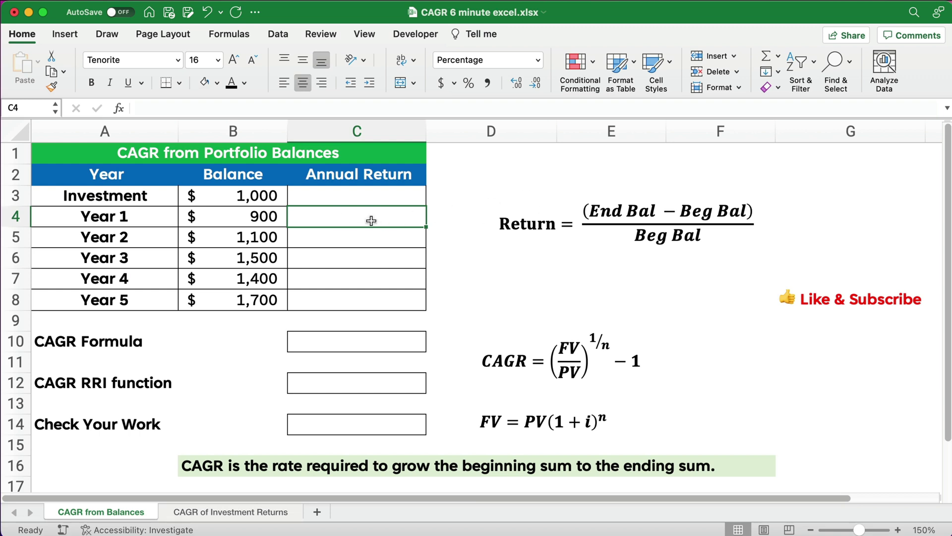
text(=()
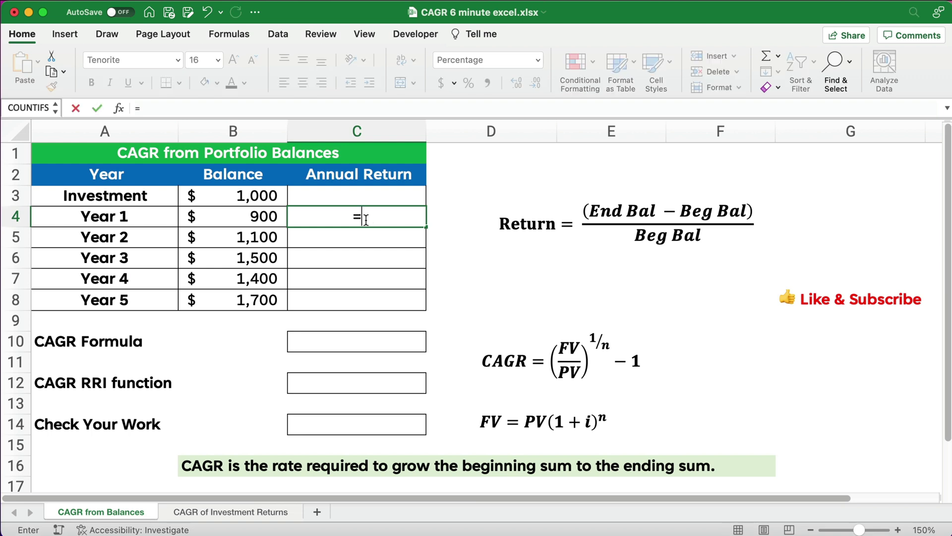
click(271, 218)
text(-)
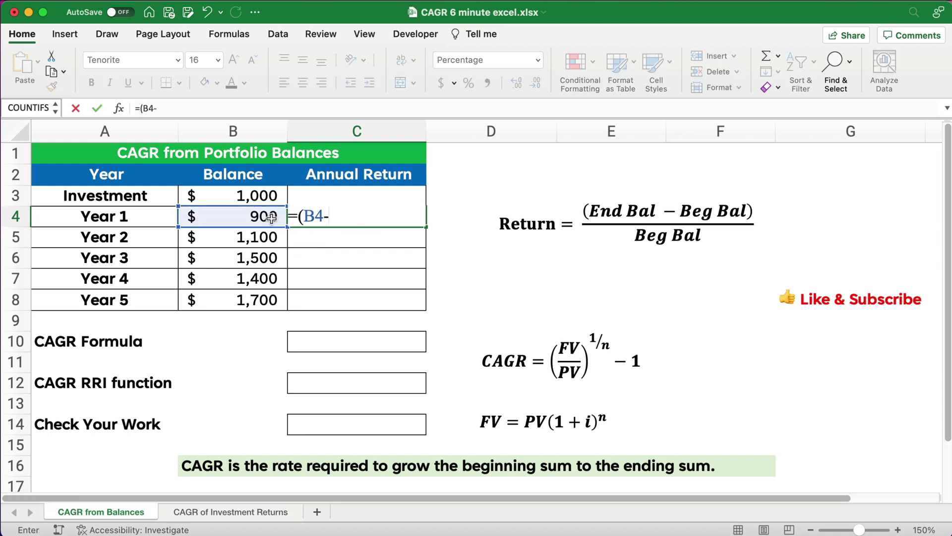
click(263, 195)
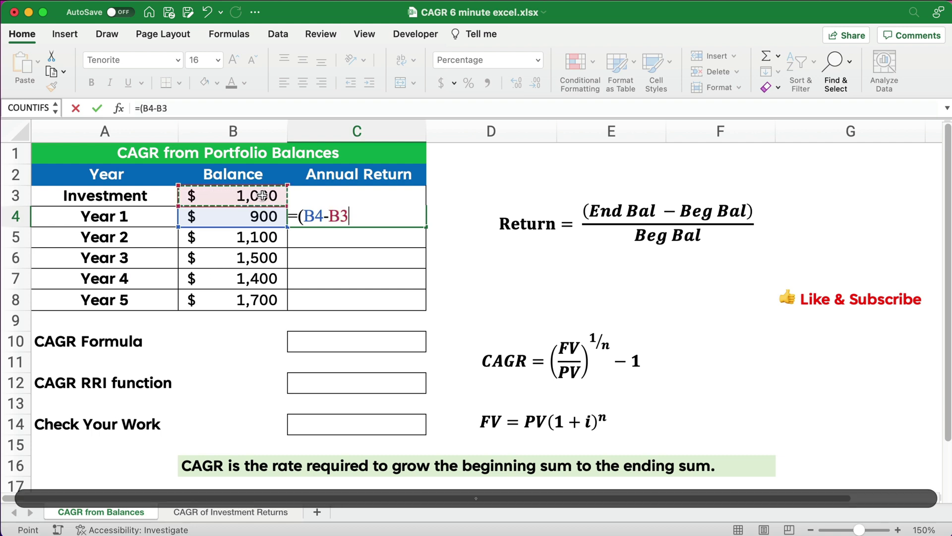
text())
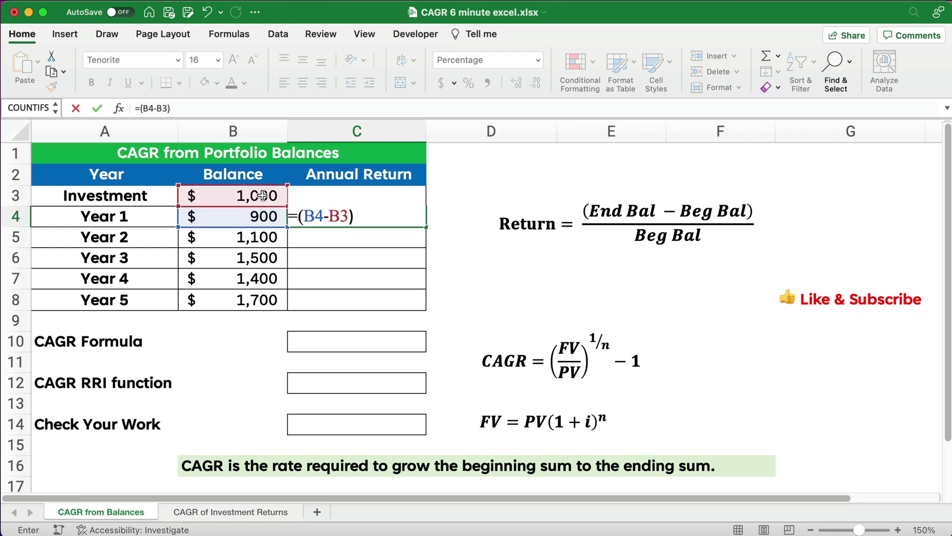
text(/)
scroll(263, 195, right, 1)
click(256, 194)
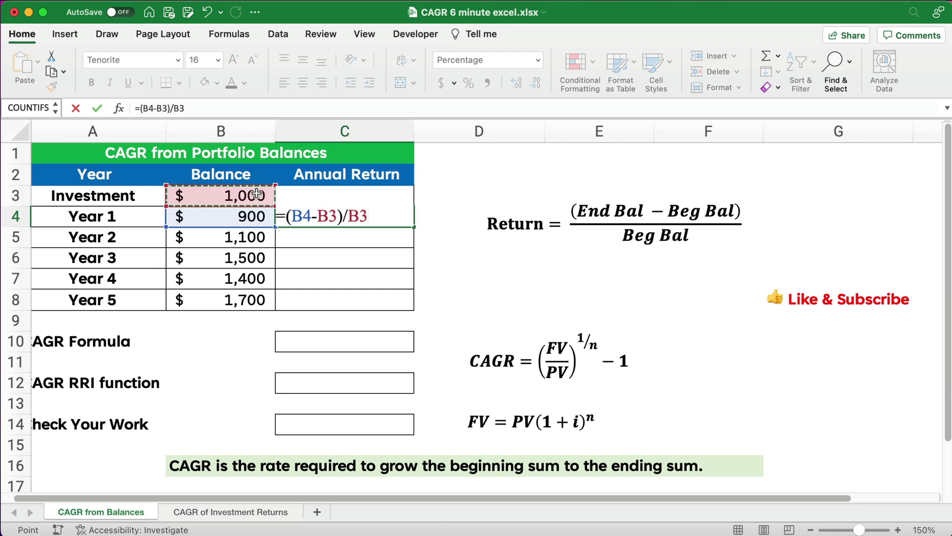
key(Return)
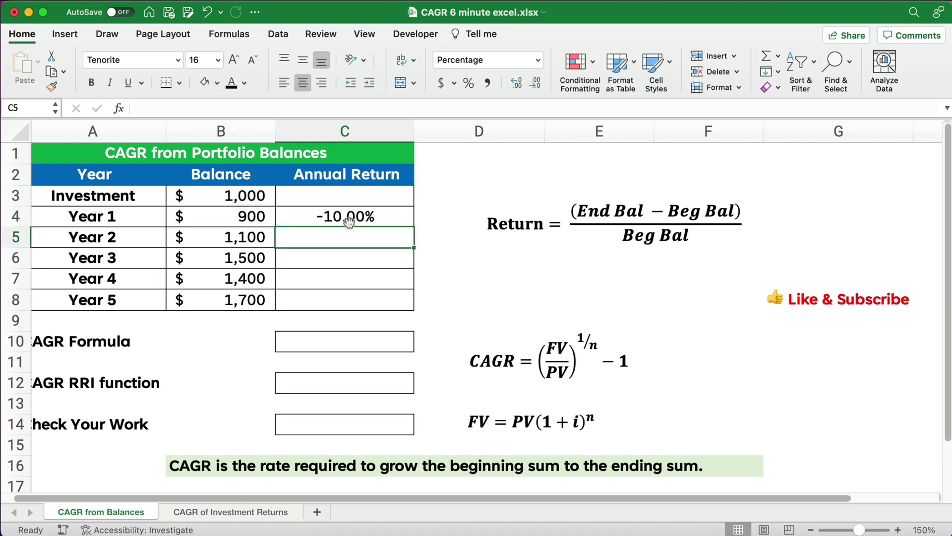
Fill the annual return formula from C4 down through Year 5 in C8.
click(349, 221)
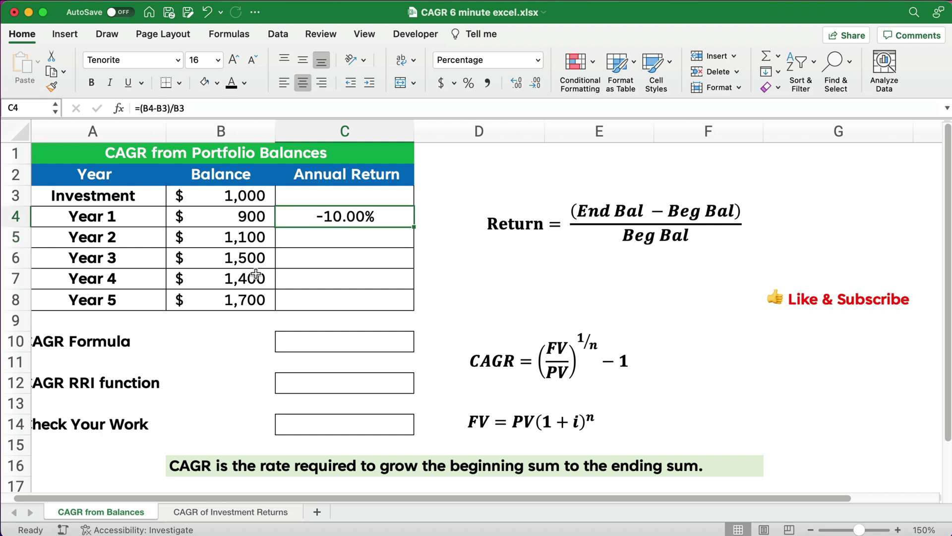
double_click(413, 227)
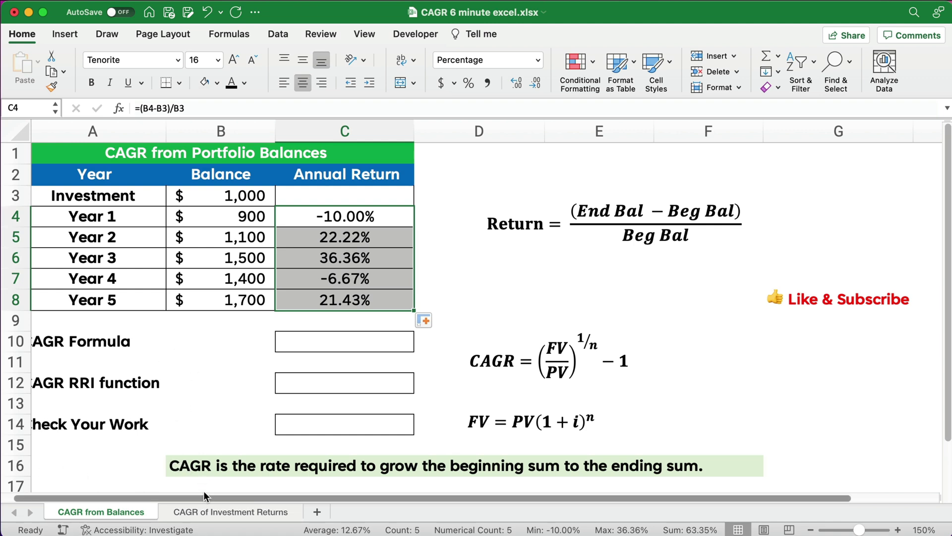
drag(199, 497, 143, 488)
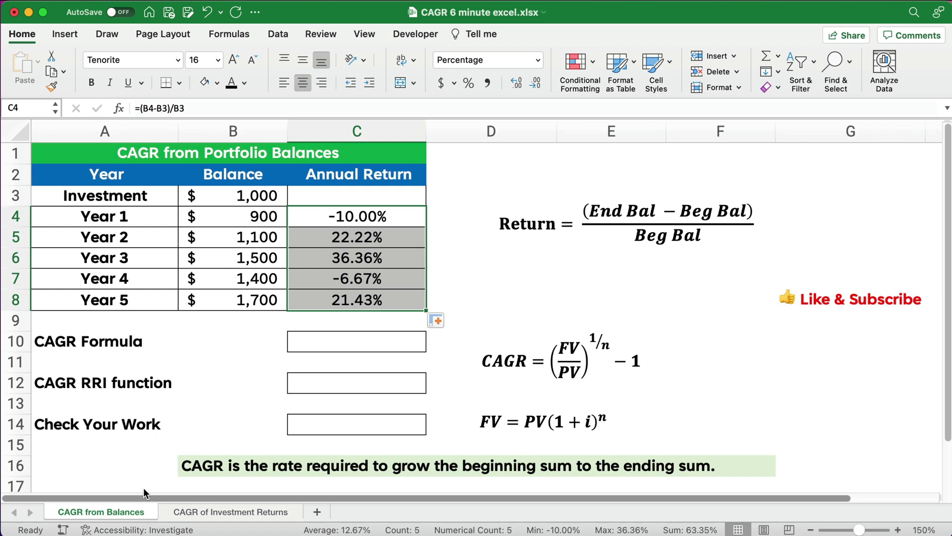
Calculate the CAGR in C10 with =(B8/B3)^(1/5)-1, and select the annual returns C4:C8 for comparison.
click(343, 350)
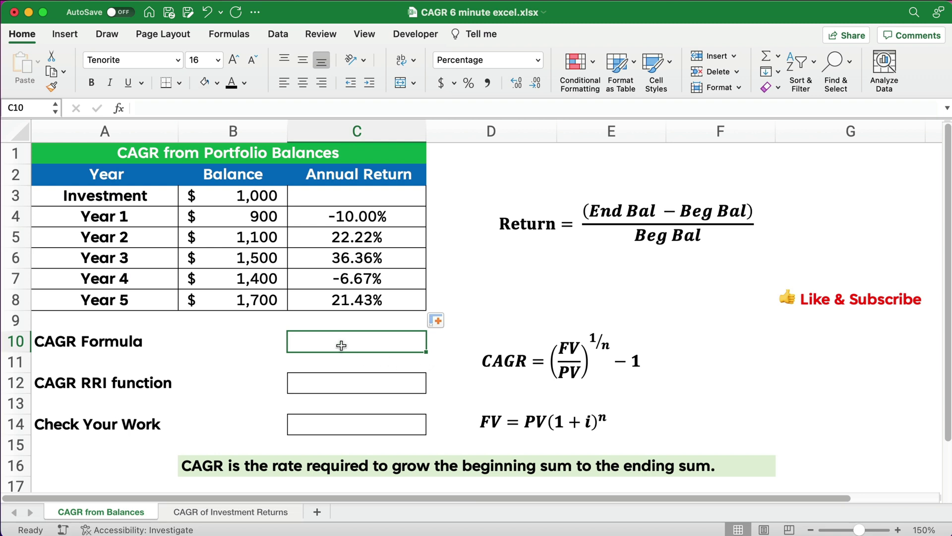
text(=()
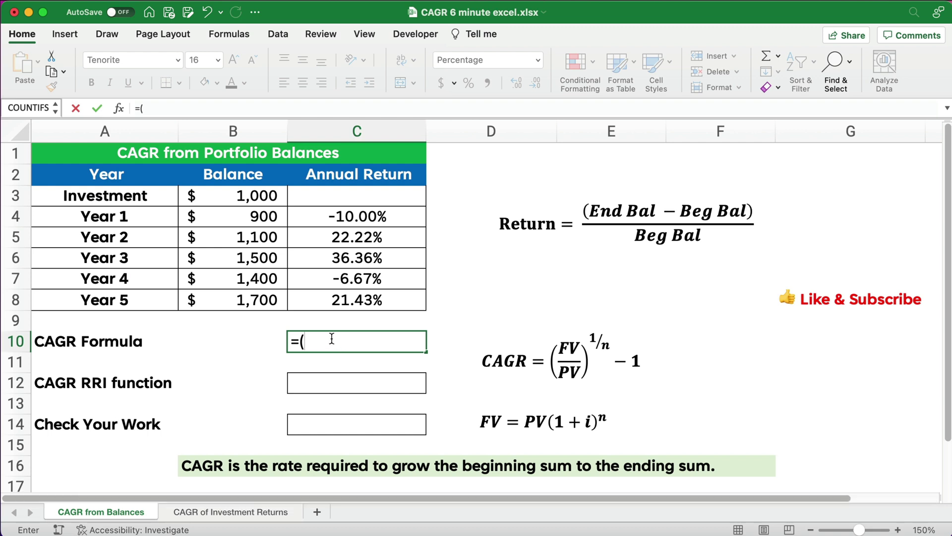
click(258, 301)
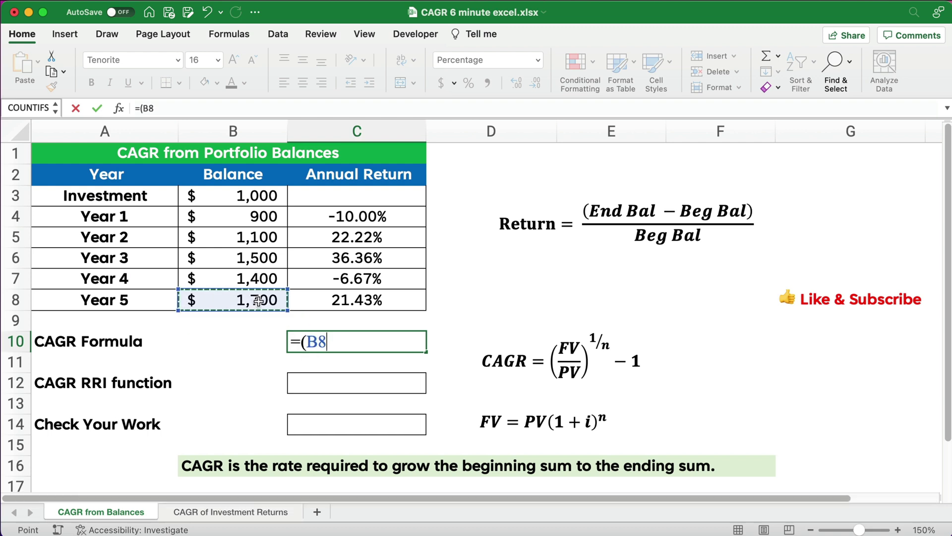
text(/)
click(258, 199)
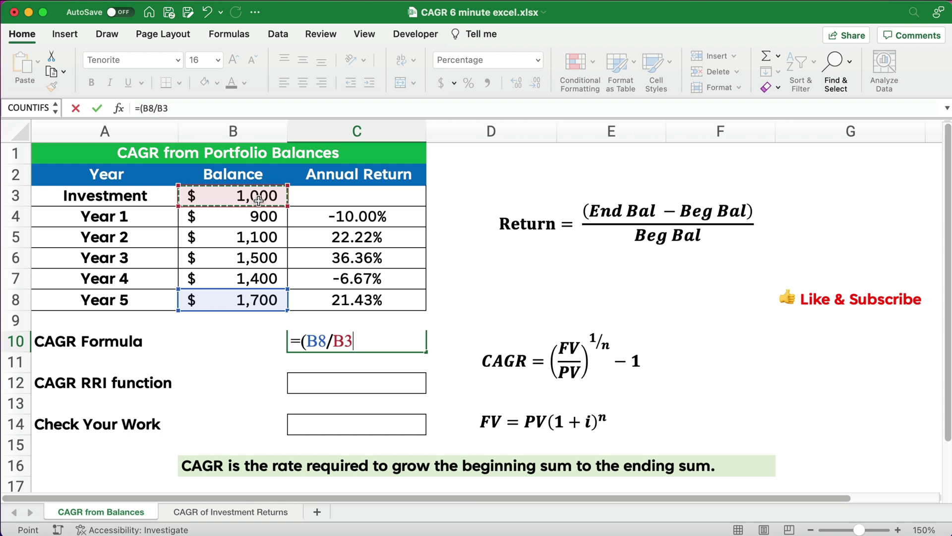
text())
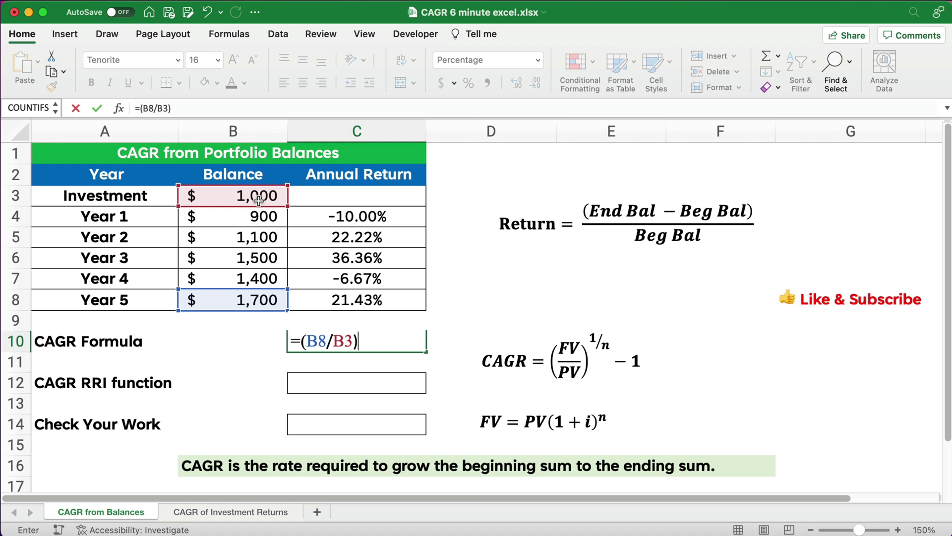
text(^(1/5)-1)
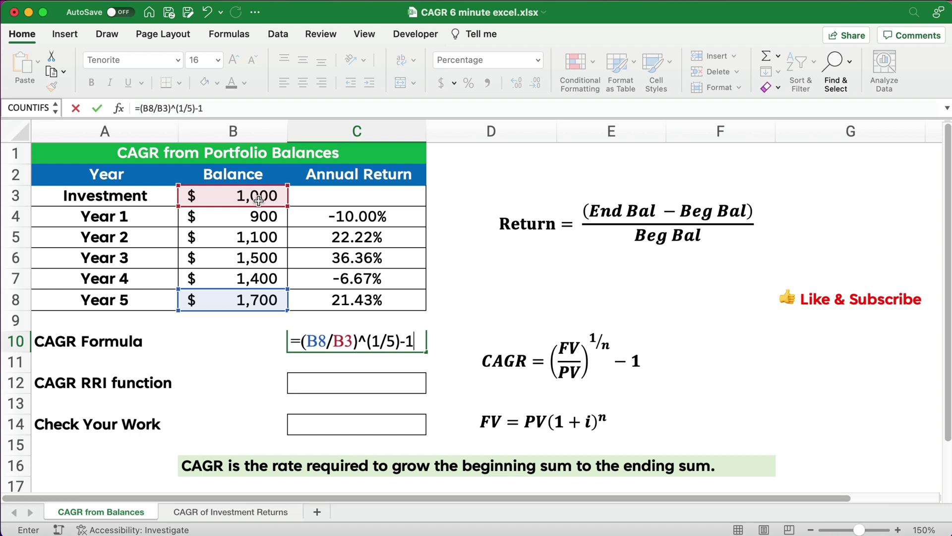
key(Return)
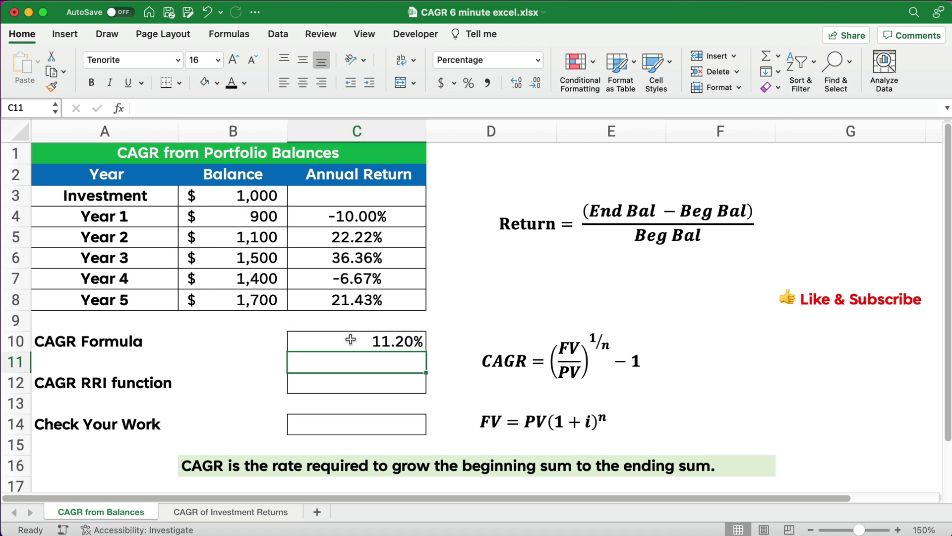
drag(347, 215, 346, 293)
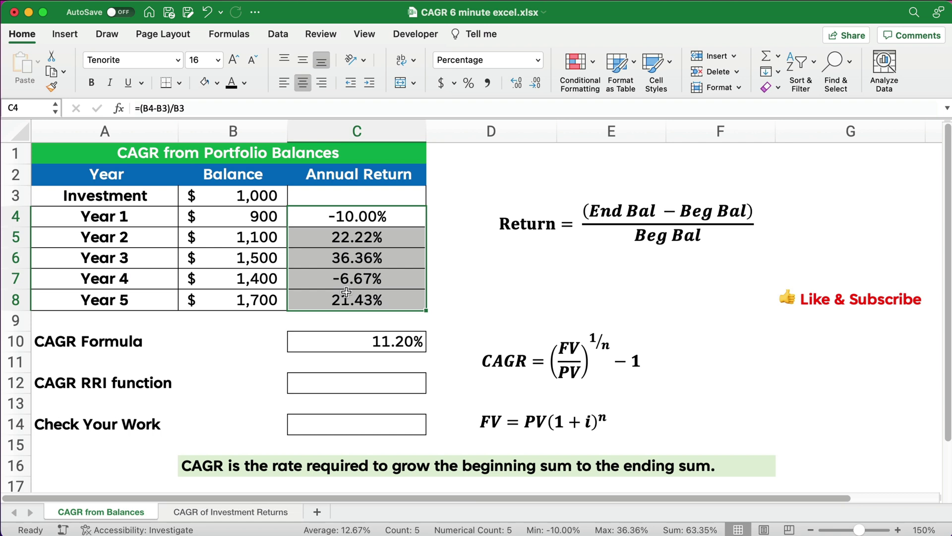
Calculate the CAGR in C12 with =RRI(5,B3,B8), and select the annual returns C4:C8 for comparison.
click(372, 380)
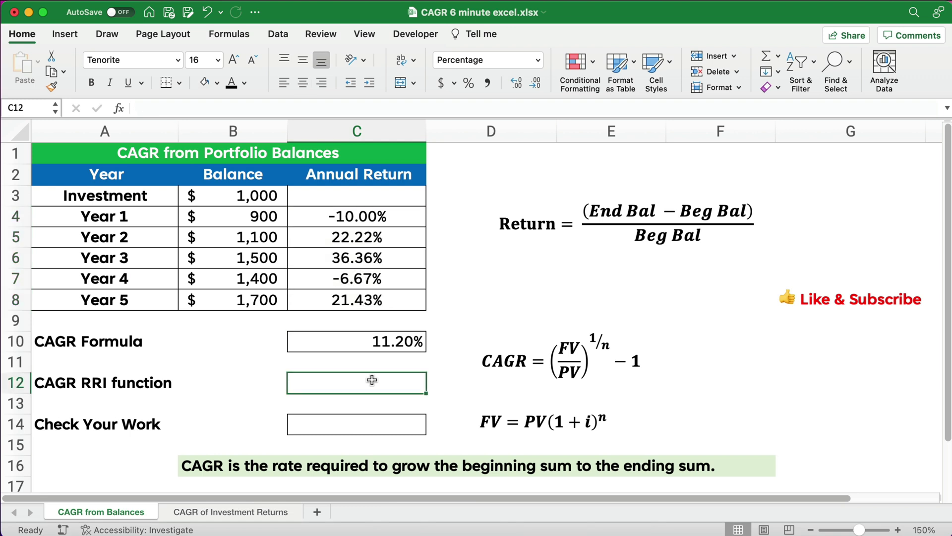
text(=rr)
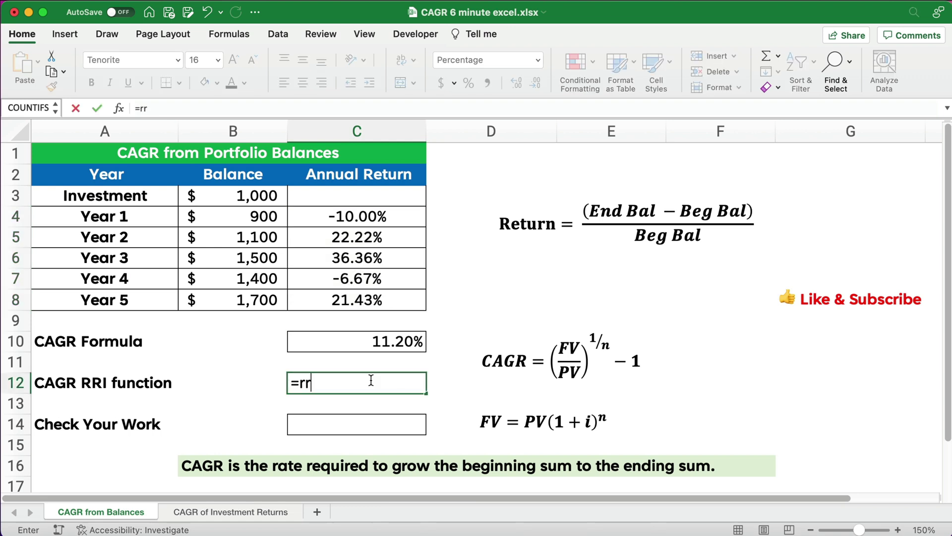
text(i()
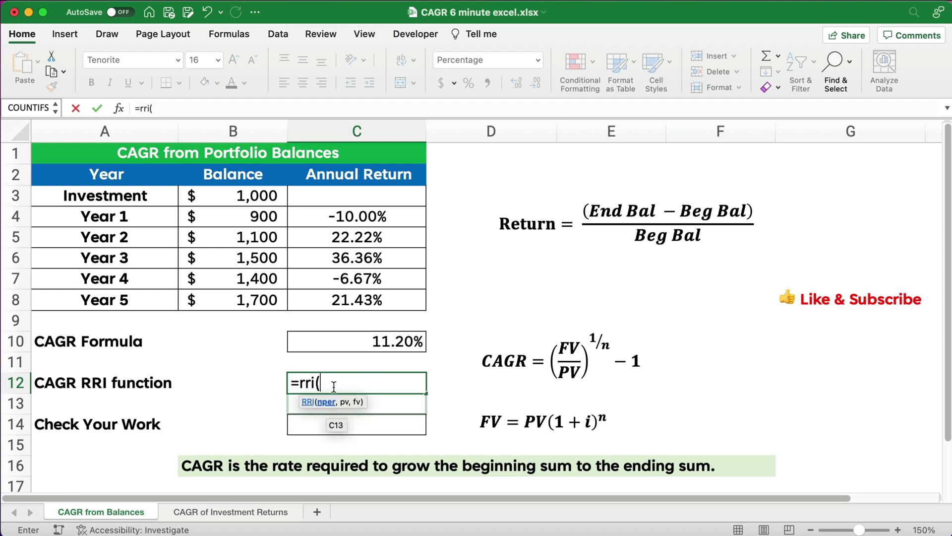
text(5,)
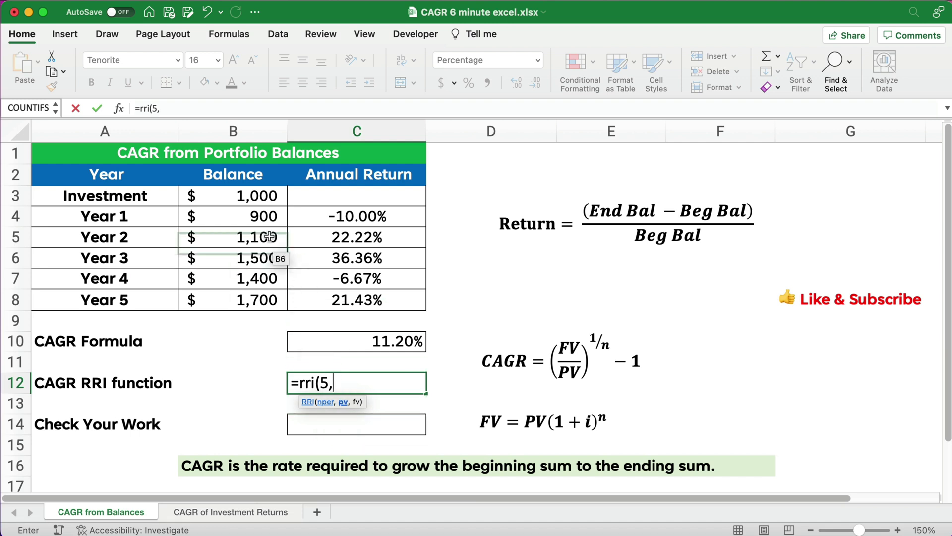
click(250, 198)
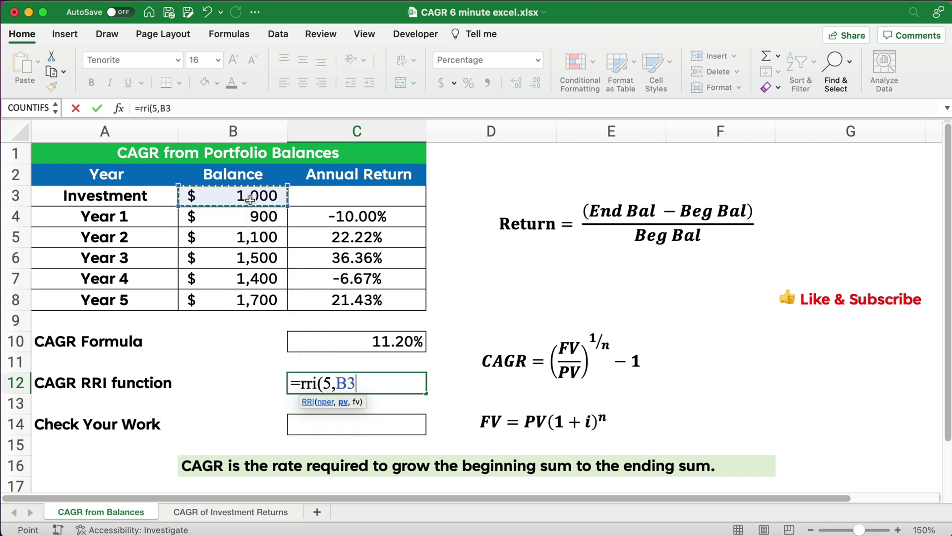
text(,)
click(237, 300)
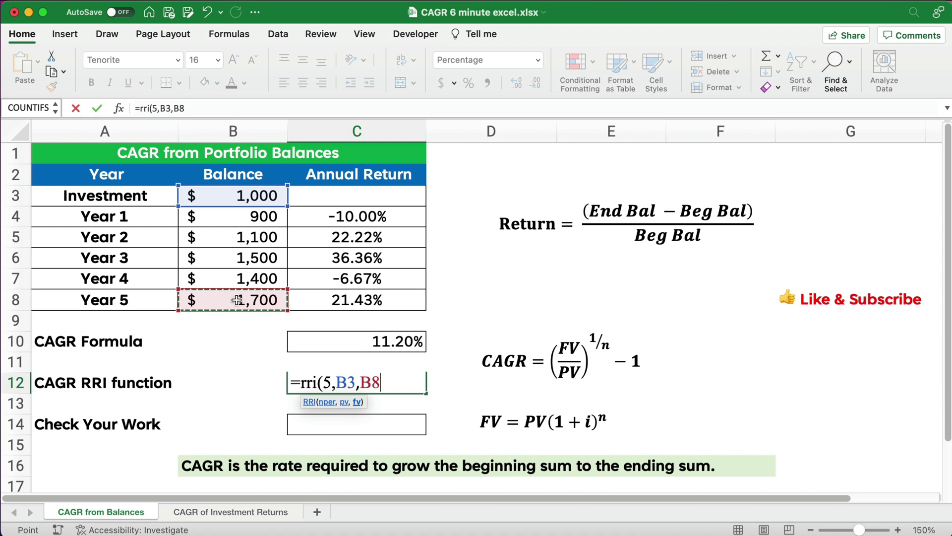
text())
key(Return)
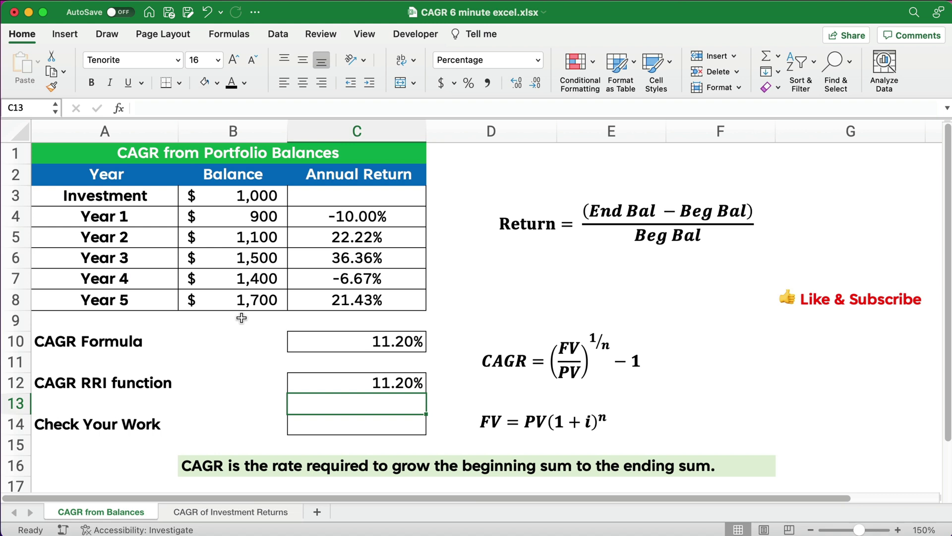
drag(369, 213, 379, 290)
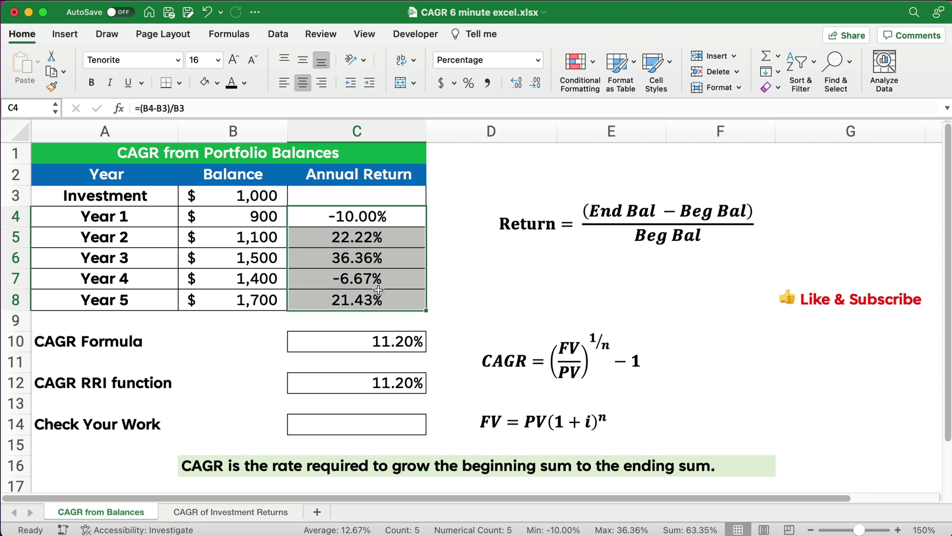
Check the CAGR in C14 by computing the future value with the formula =B3*(1+C12)^5.
click(389, 420)
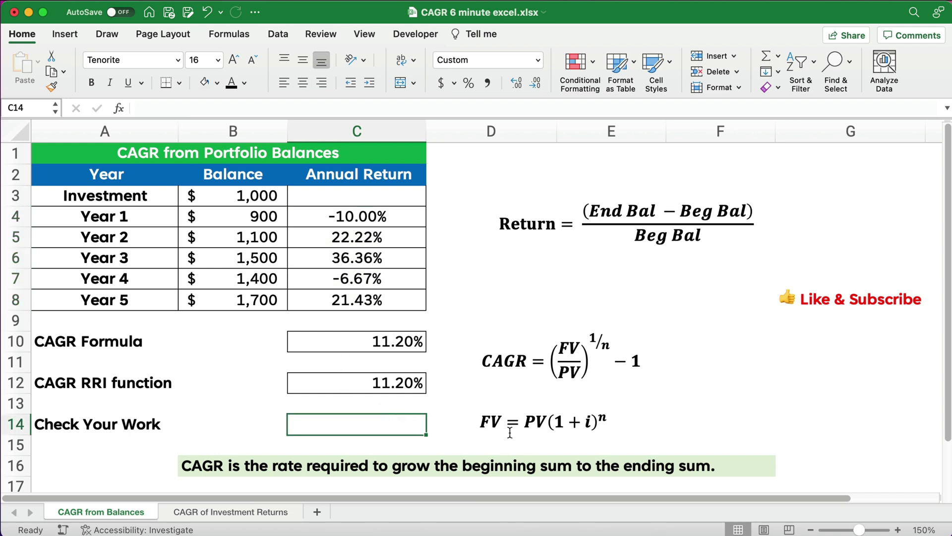
text(=)
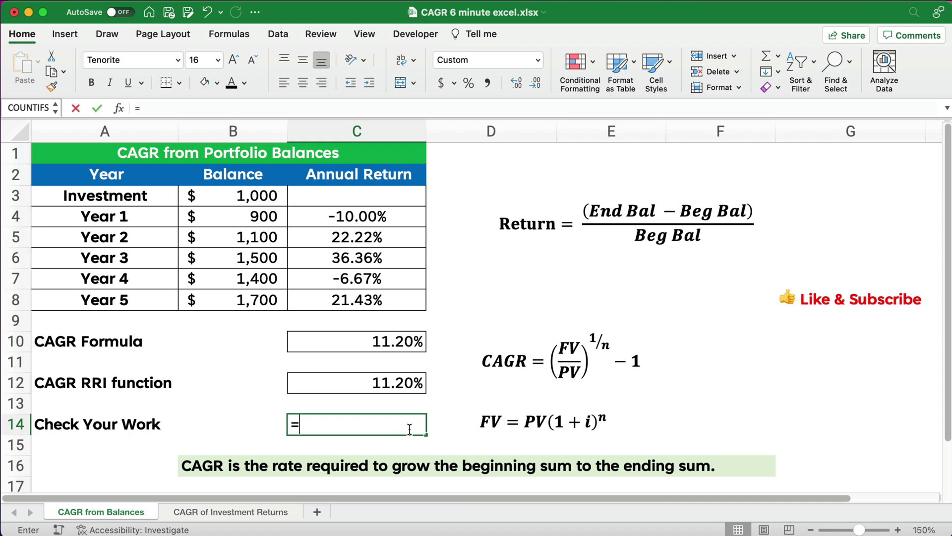
click(246, 194)
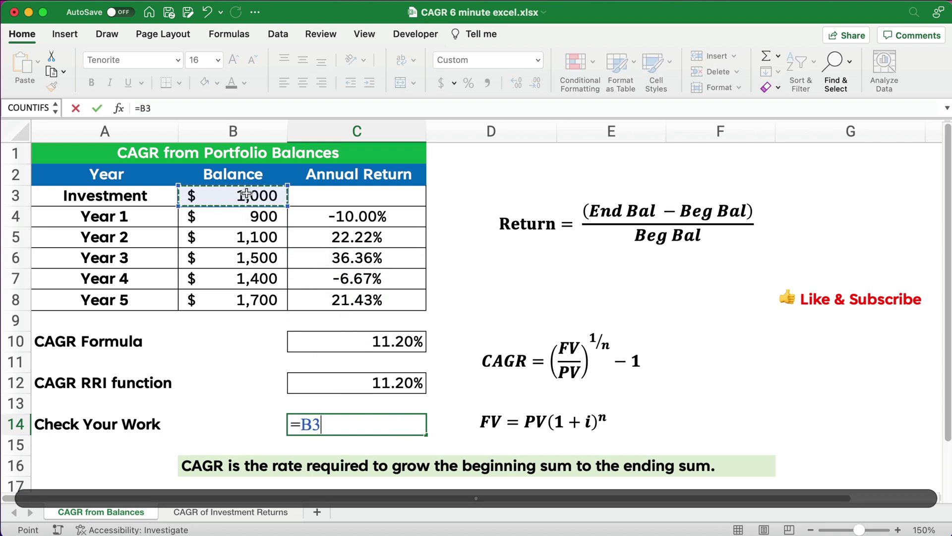
text(*()
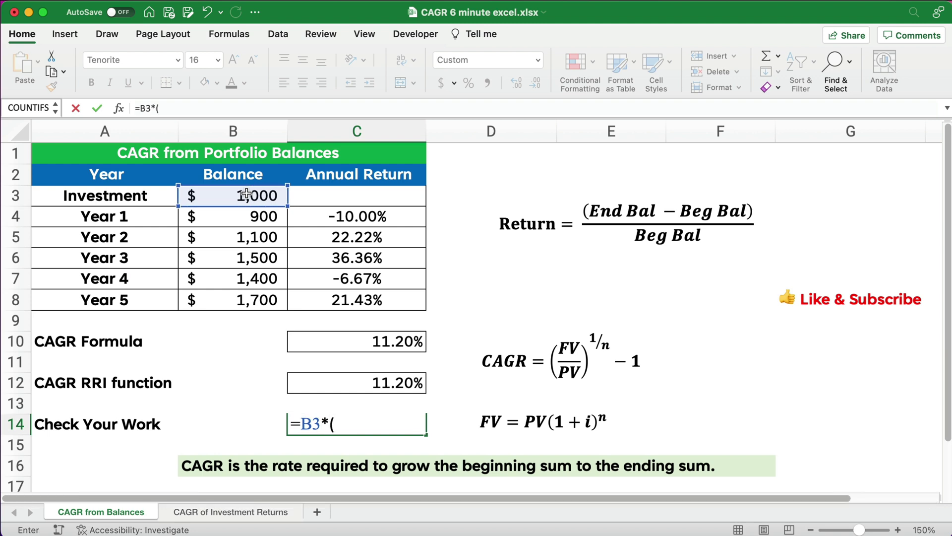
text(1)
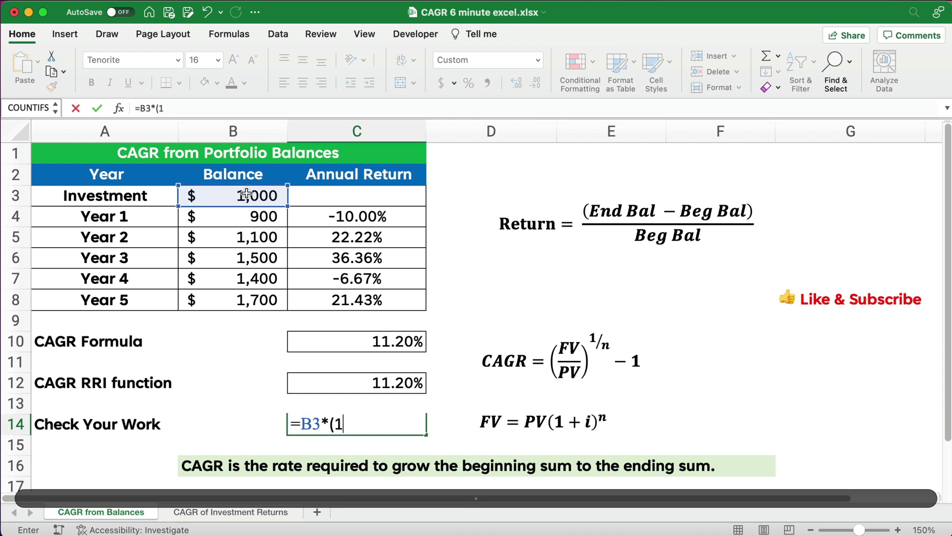
text(+)
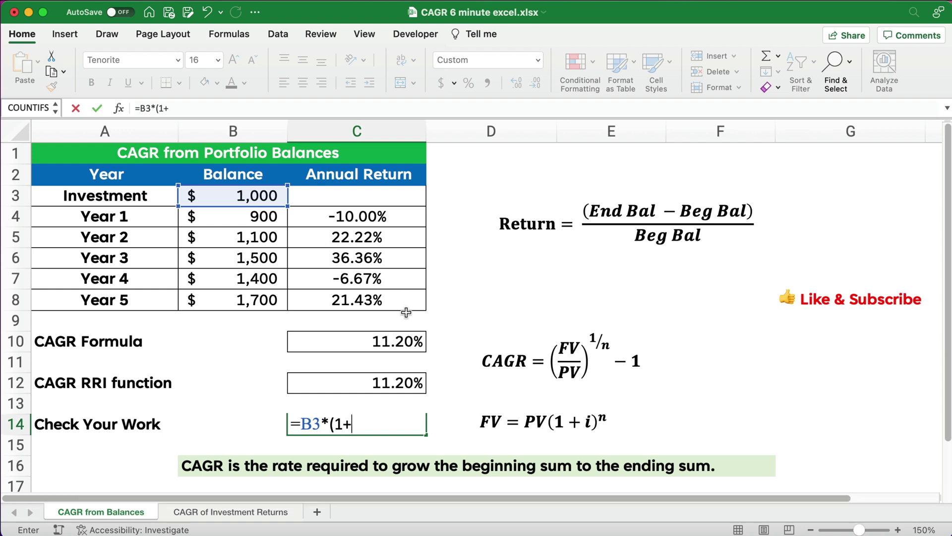
click(378, 378)
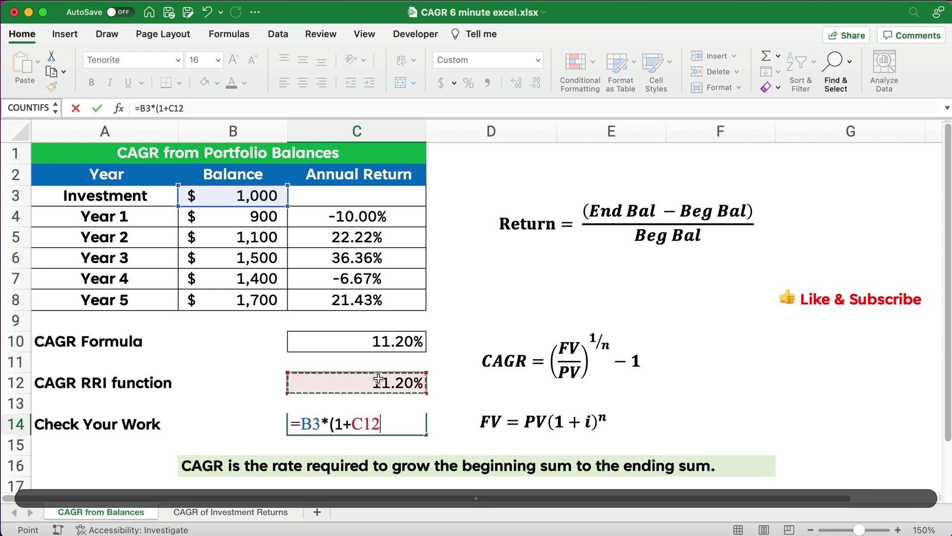
text())
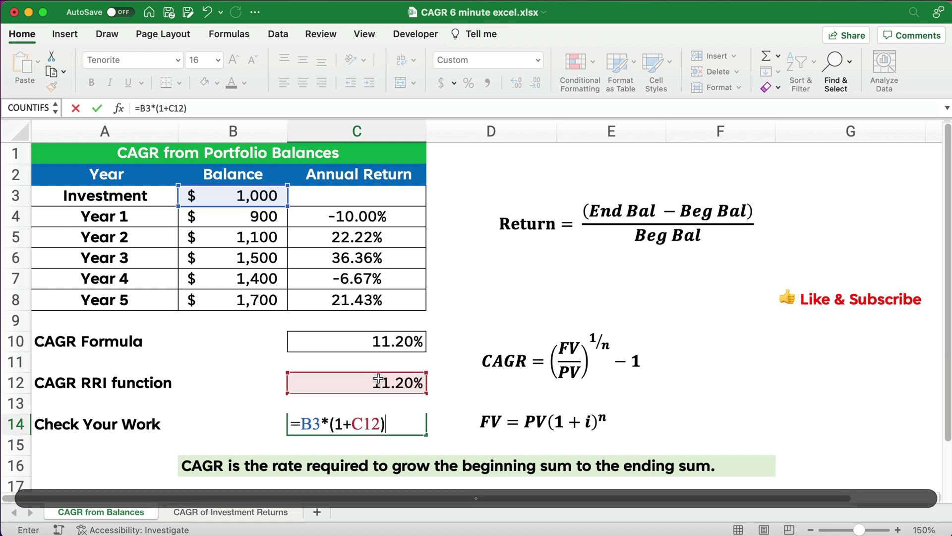
text(^)
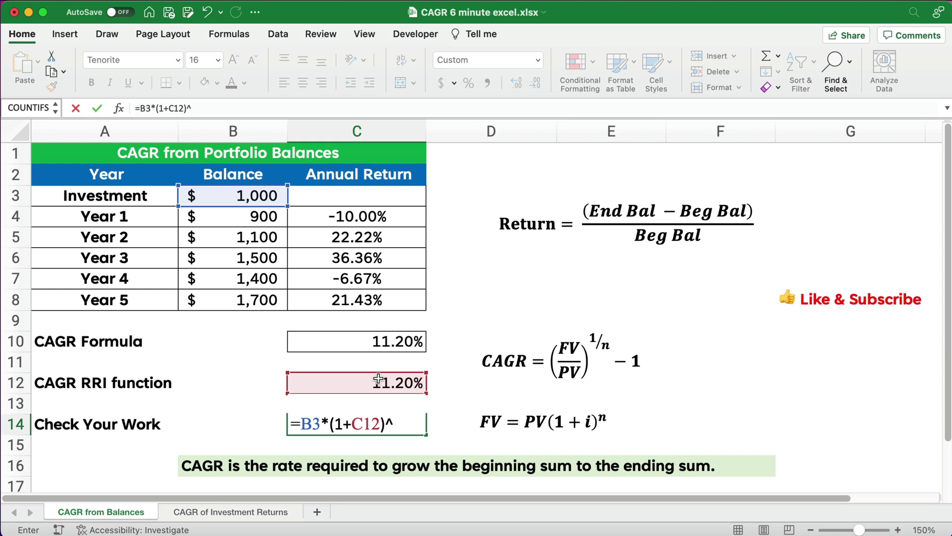
text(5)
key(Return)
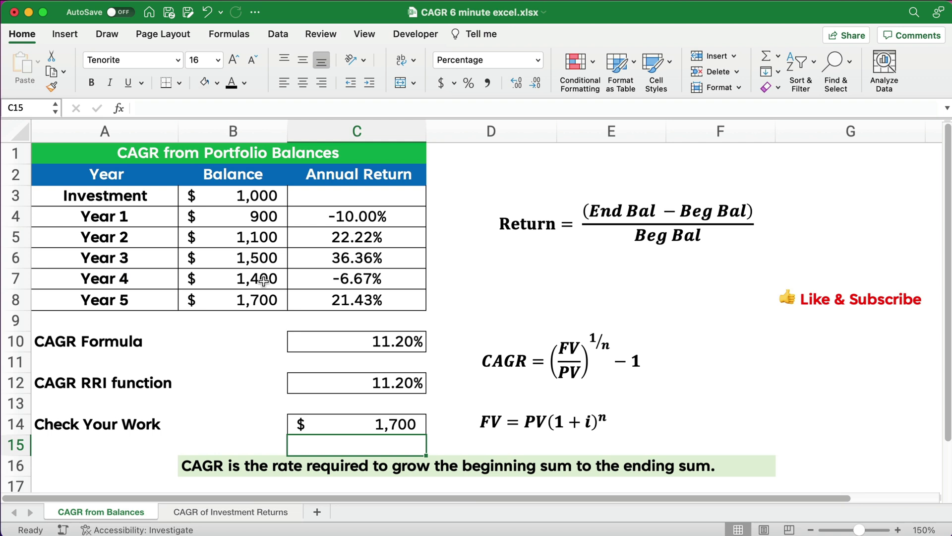
On the CAGR of Investment Returns sheet, enter 10000 as the 2010 account balance in C4.
click(257, 514)
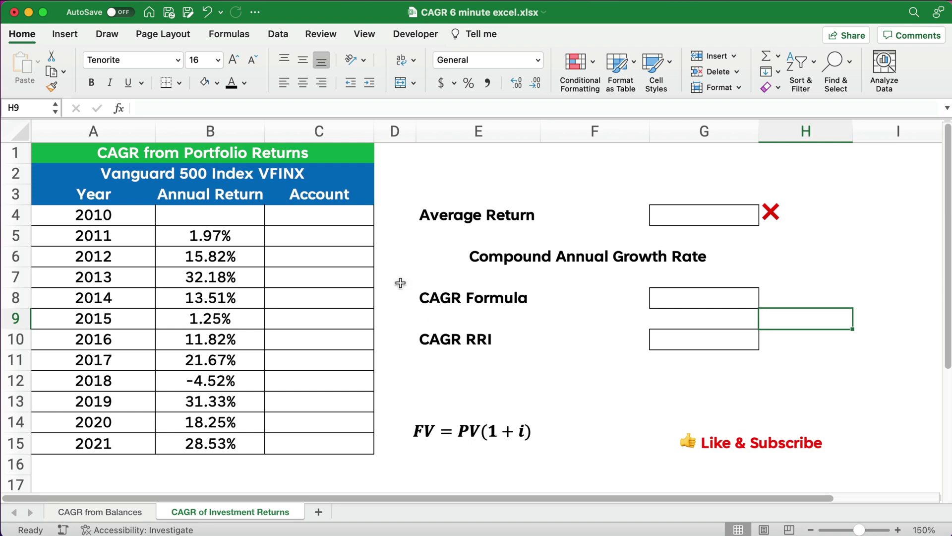
drag(211, 237, 215, 441)
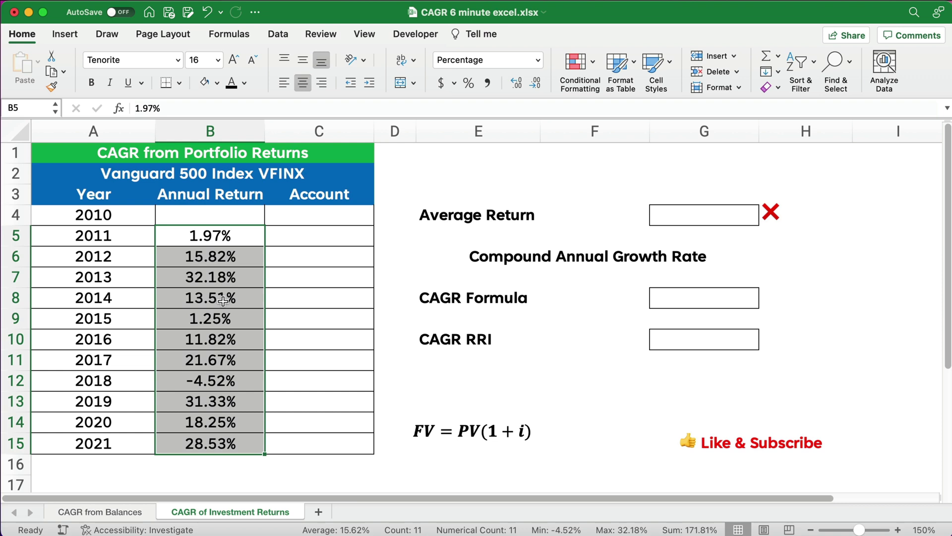
click(325, 222)
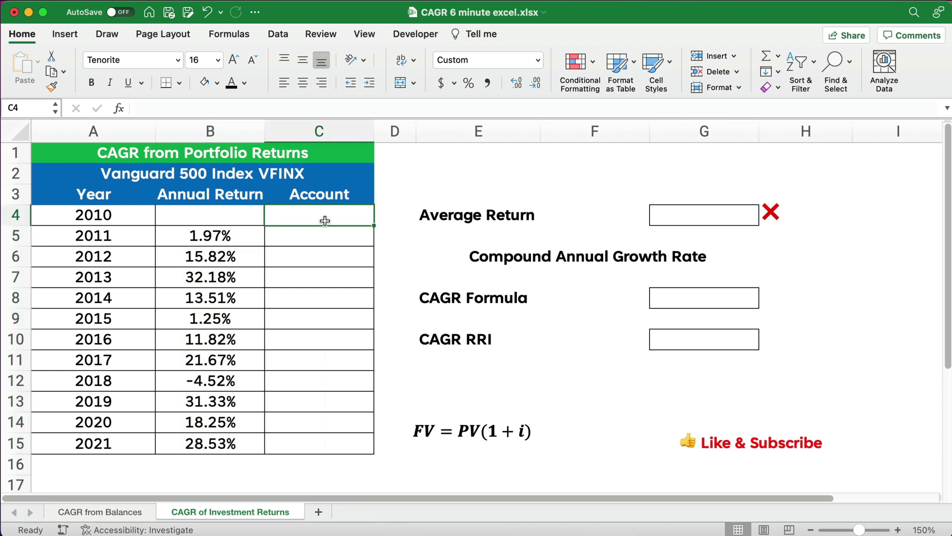
text(10000)
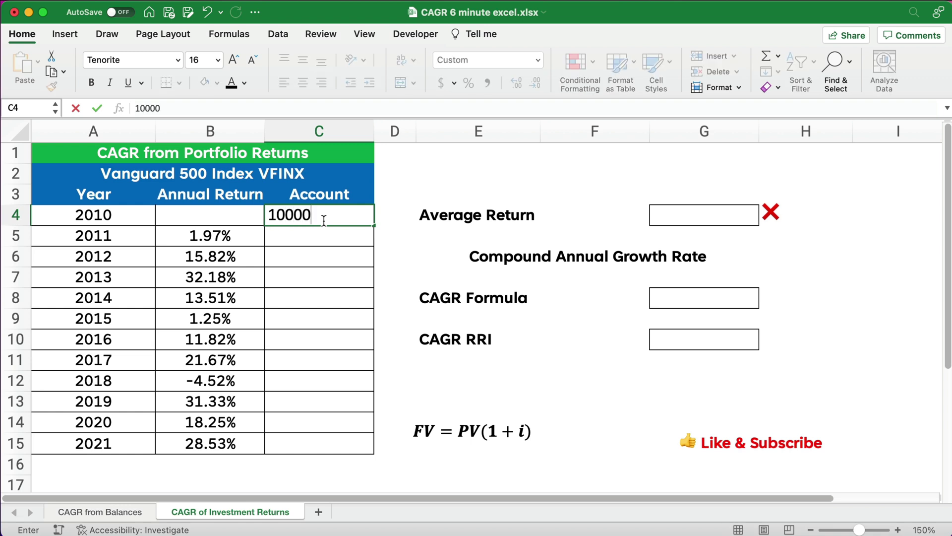
key(Return)
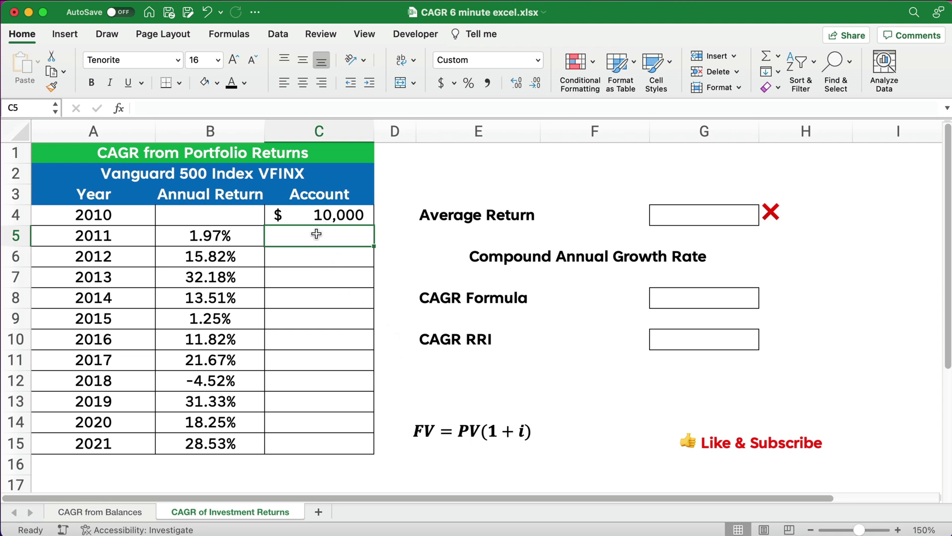
Calculate the 2011 account balance in C5 with the formula =C4*(1+B5).
text(=)
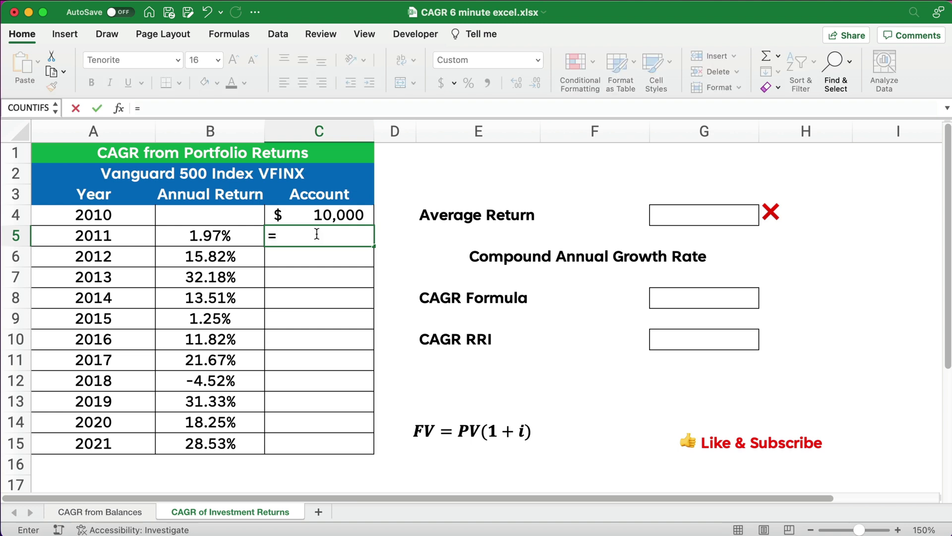
key(Up)
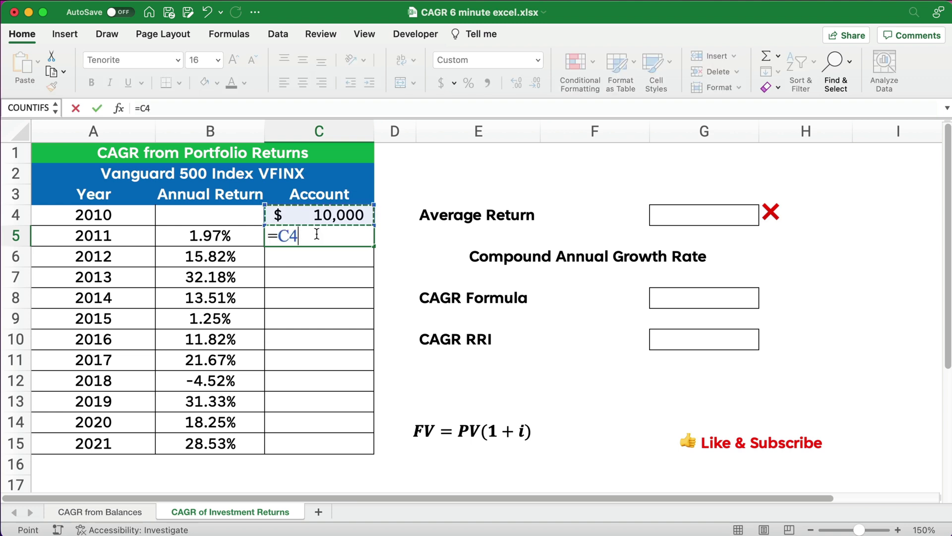
text(*(1+)
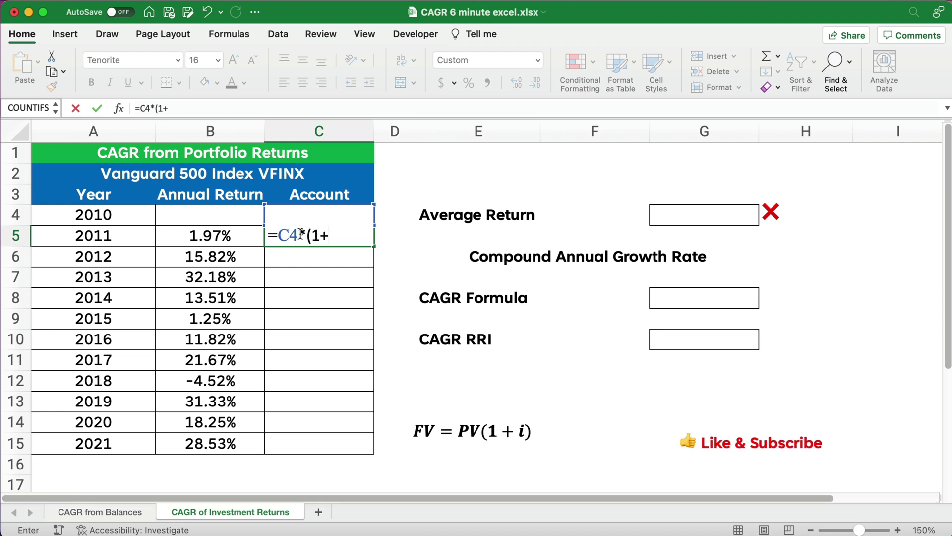
click(232, 235)
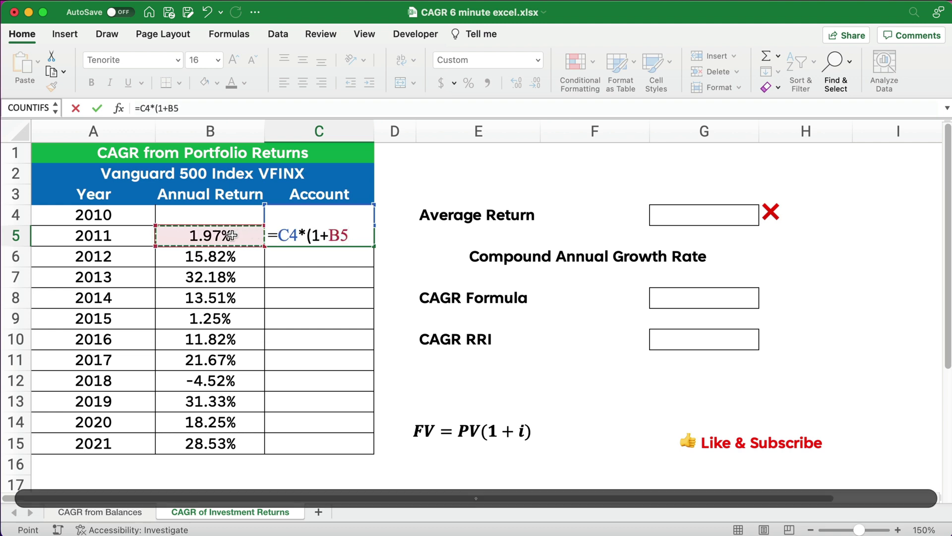
text())
key(Return)
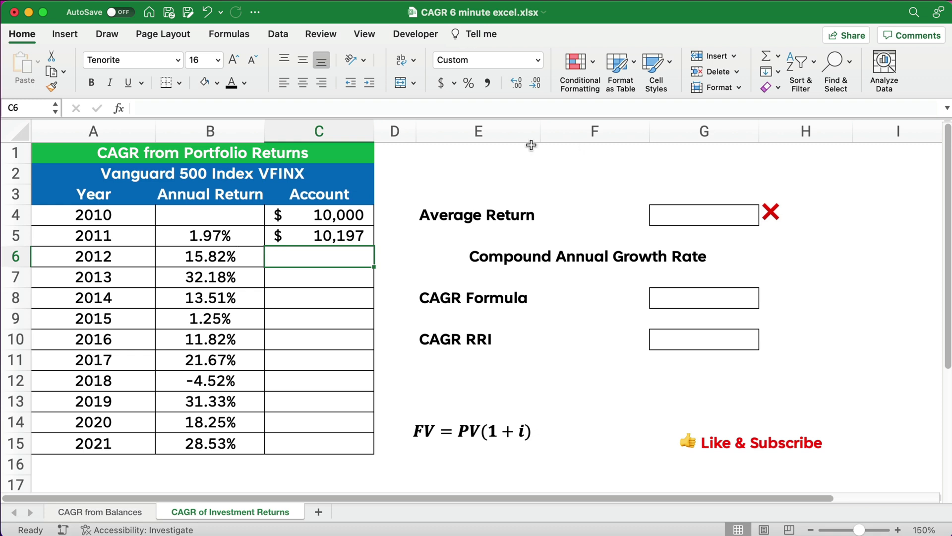
Fill the account balance formula from C5 down through 2021 in C15, and select the years A5:A15 to count the periods.
click(370, 235)
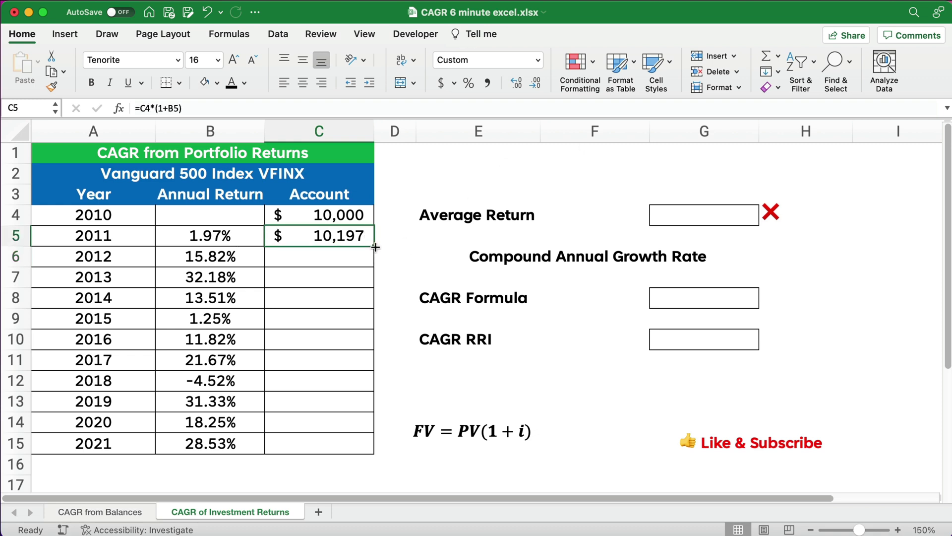
double_click(375, 246)
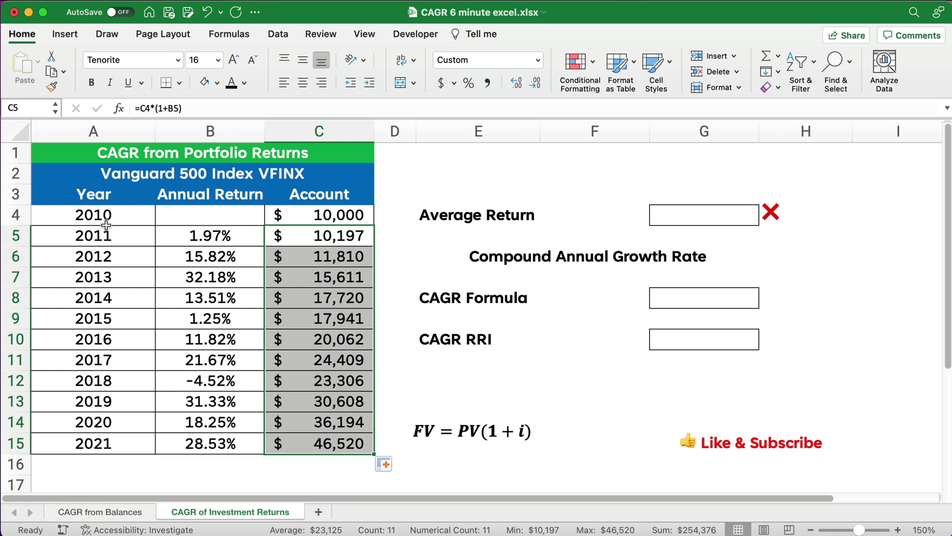
drag(104, 234, 124, 430)
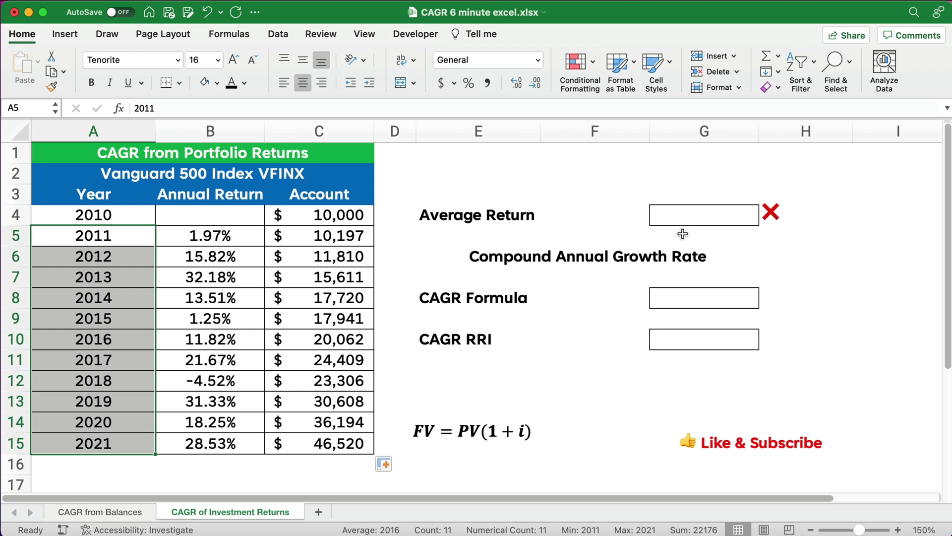
Calculate the average return in G4 with =AVERAGE(B5:B15).
click(686, 219)
text(=aver)
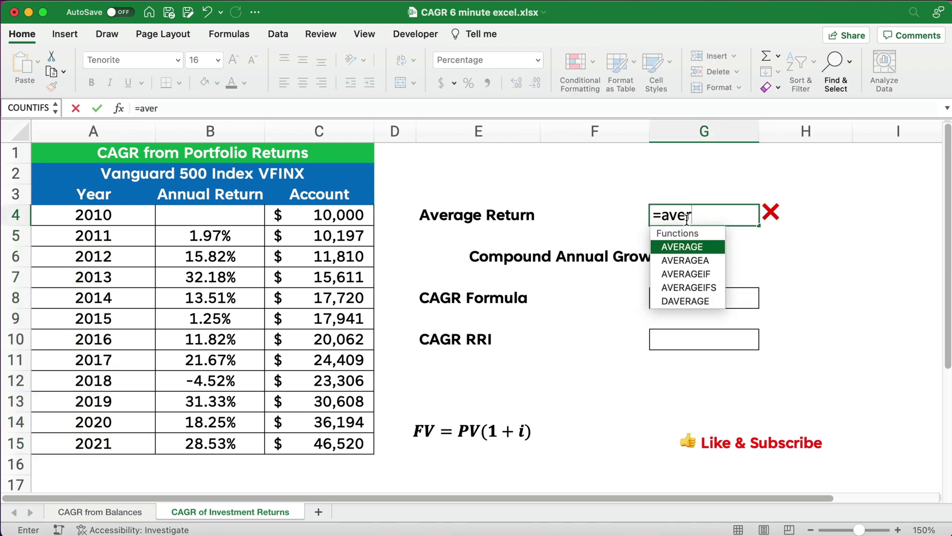
key(Tab)
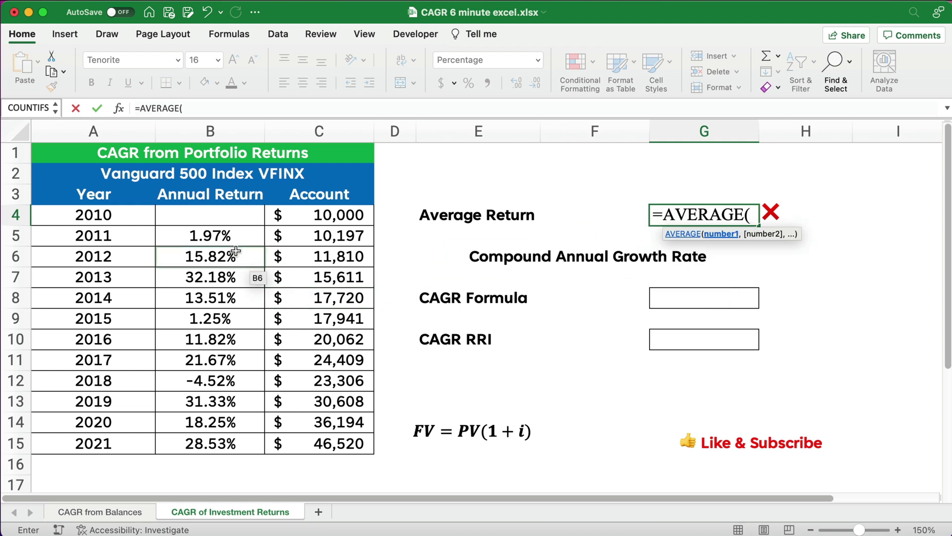
drag(223, 236, 221, 445)
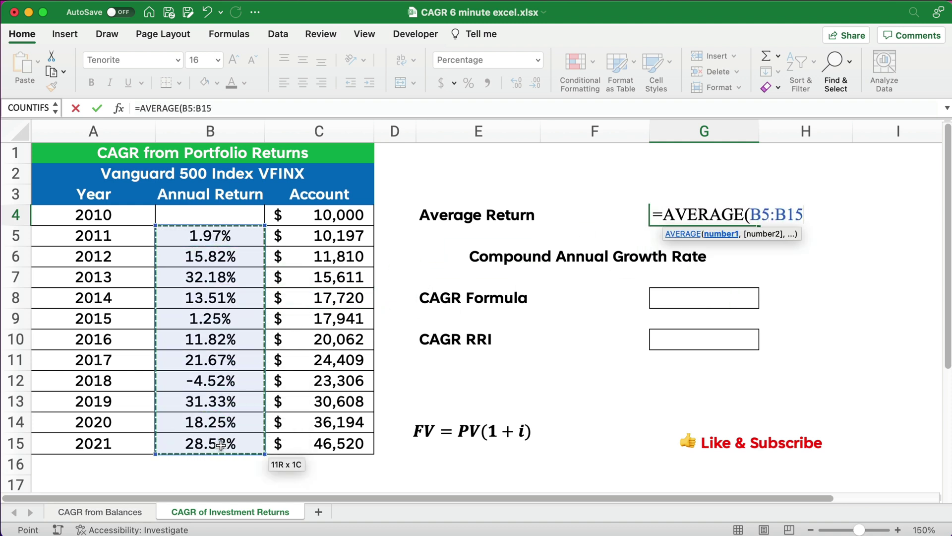
text())
key(Return)
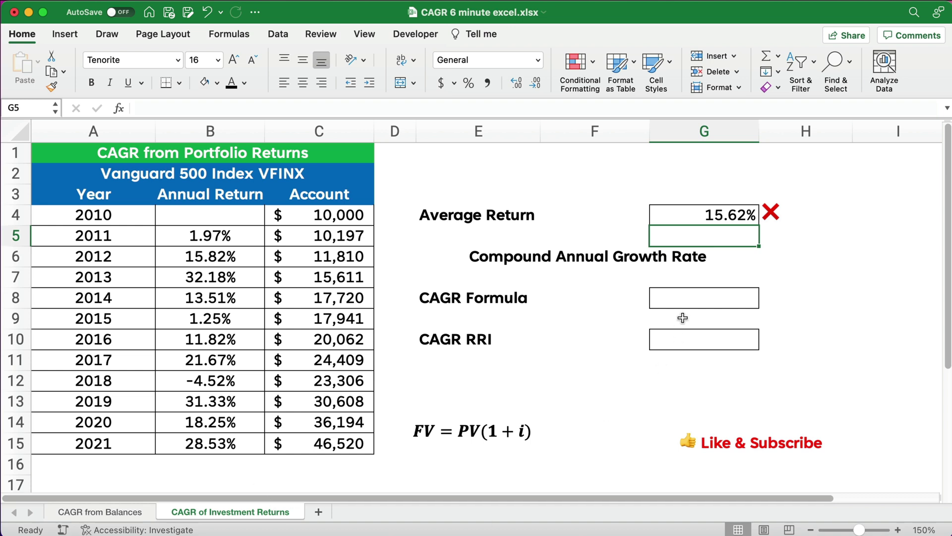
Enter the CAGR formula =(C15-C4)^(1/11)-1 in G8.
click(687, 298)
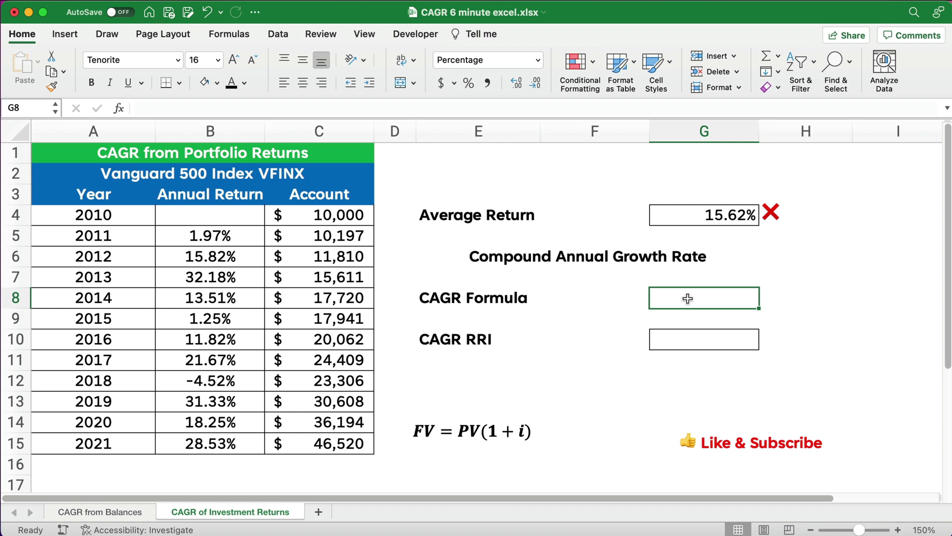
text(=()
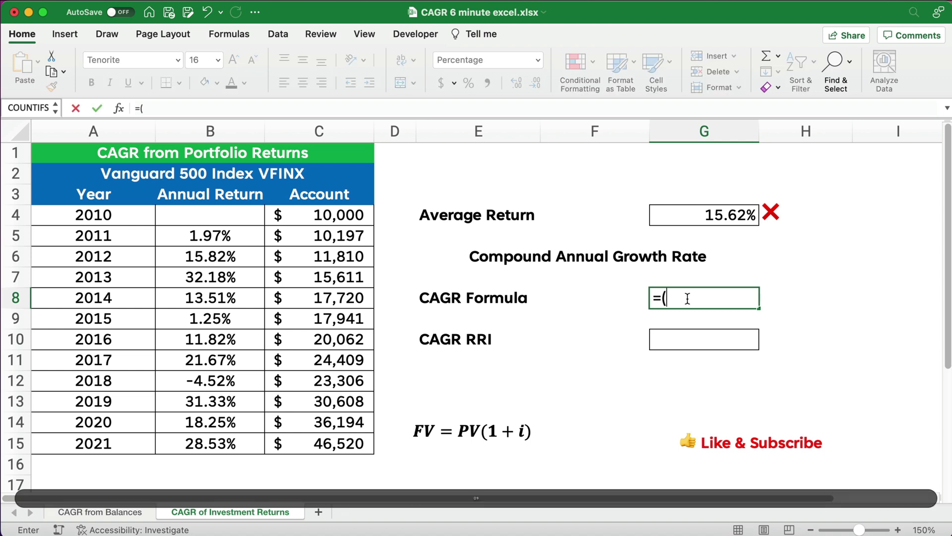
click(347, 440)
text(-)
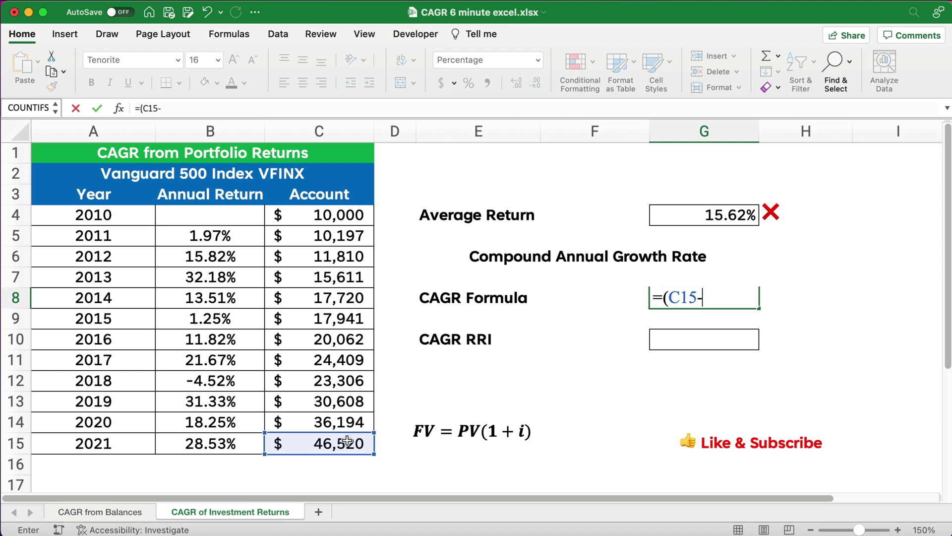
click(318, 217)
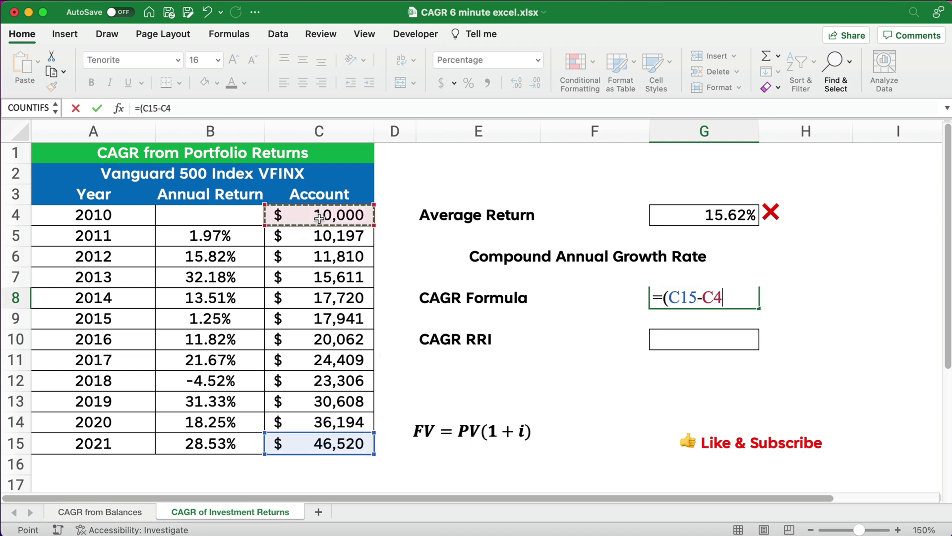
text())
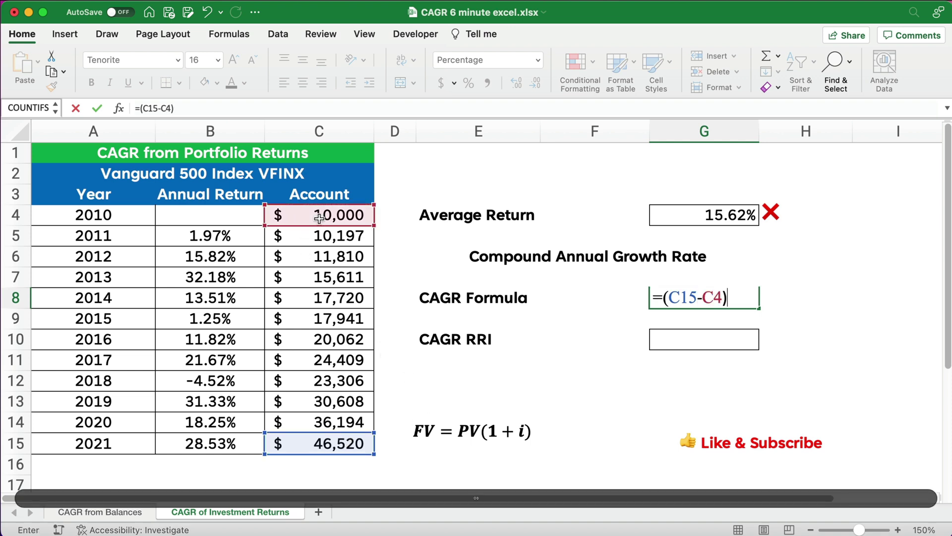
text(^(1)
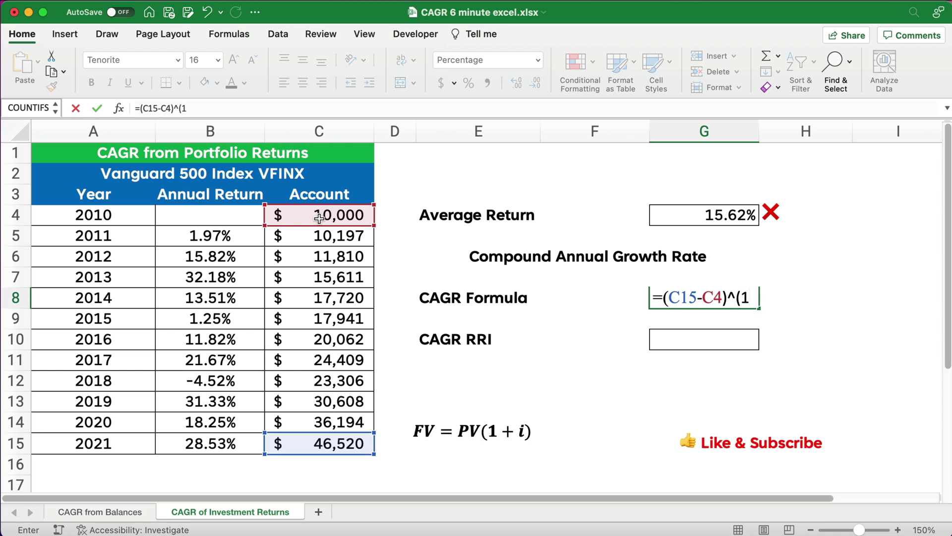
text(/11)-)
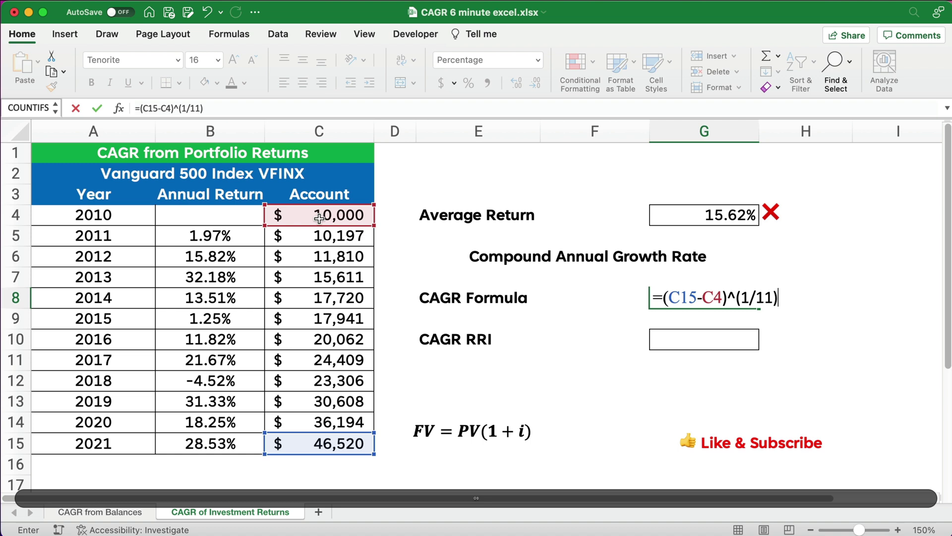
text(1)
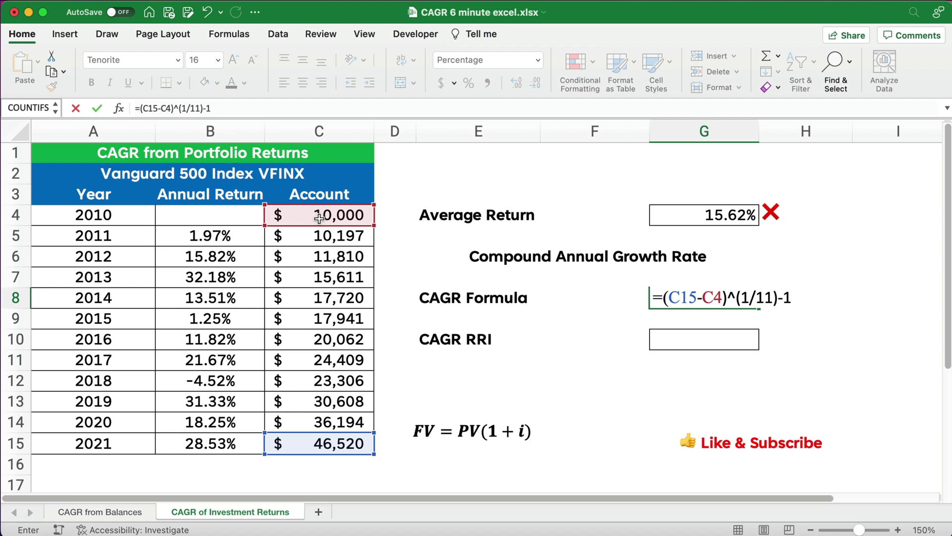
key(Return)
Correct the CAGR formula in G8 to divide the balances instead of subtracting them, giving =(C15/C4)^(1/11)-1.
click(694, 297)
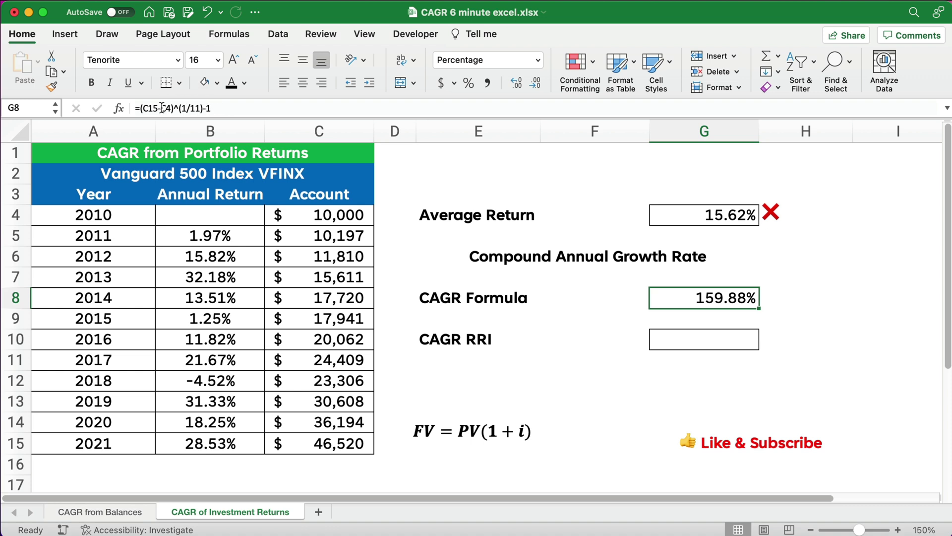
click(182, 108)
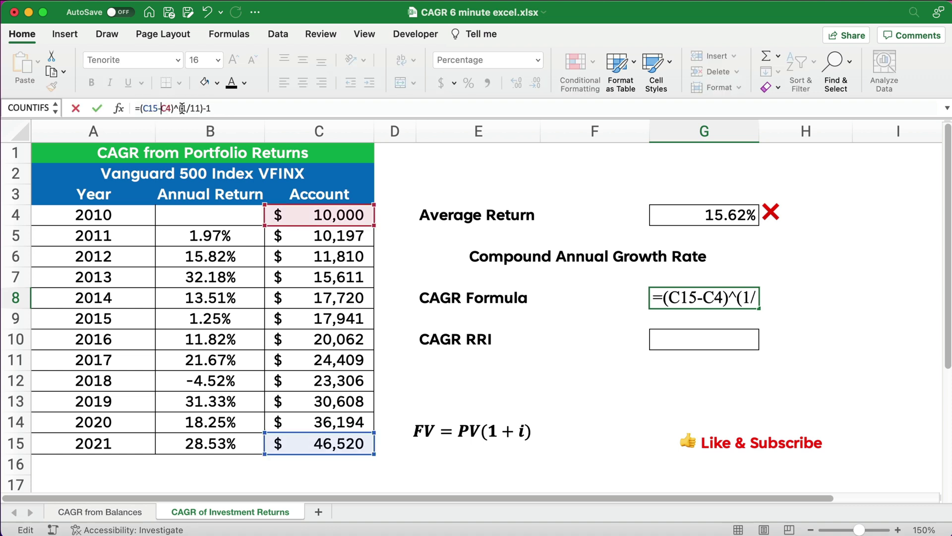
key(Left)
key(Left)
key(Left)
key(Left)
key(Left)
key(BackSpace)
text(/)
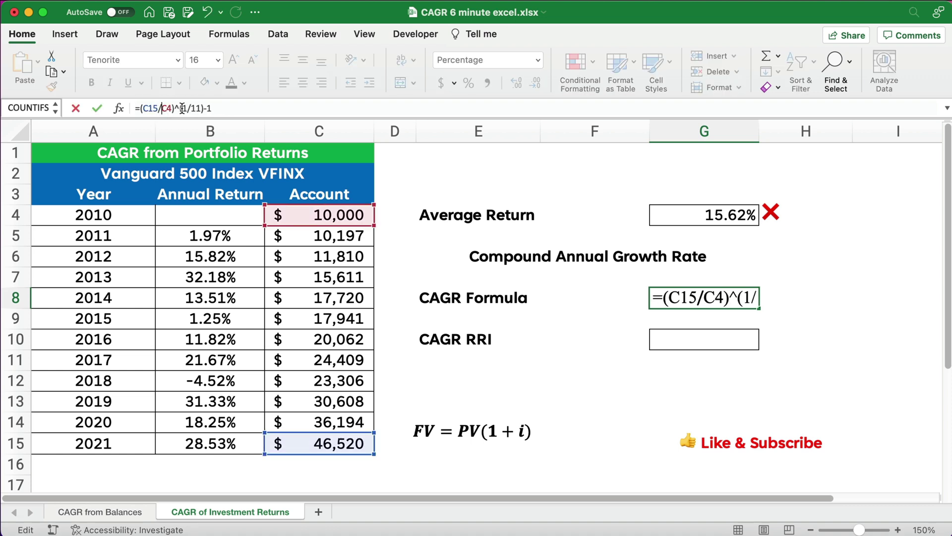
key(Return)
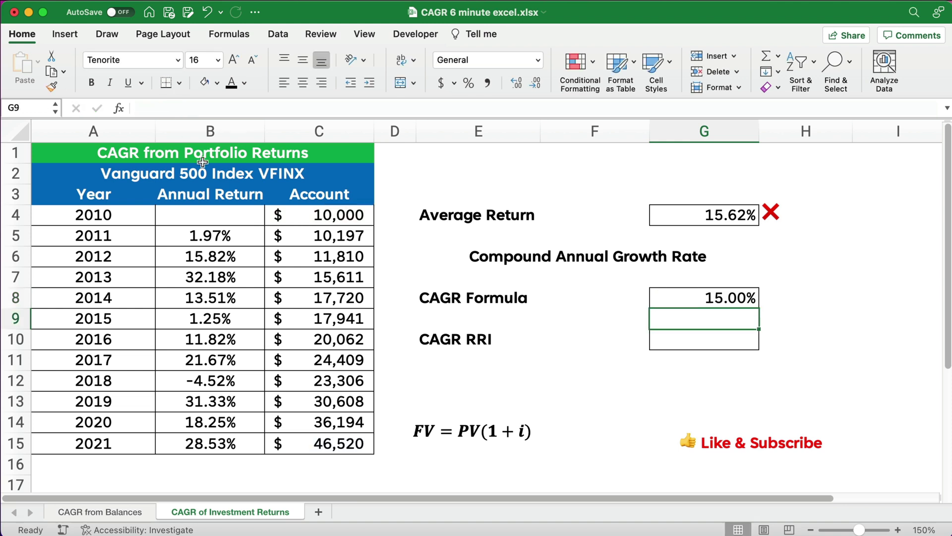
Calculate the CAGR in G10 with the RRI function, using 11 periods, C4 as present value and C15 as future value: =RRI(11,C4,C15).
click(687, 337)
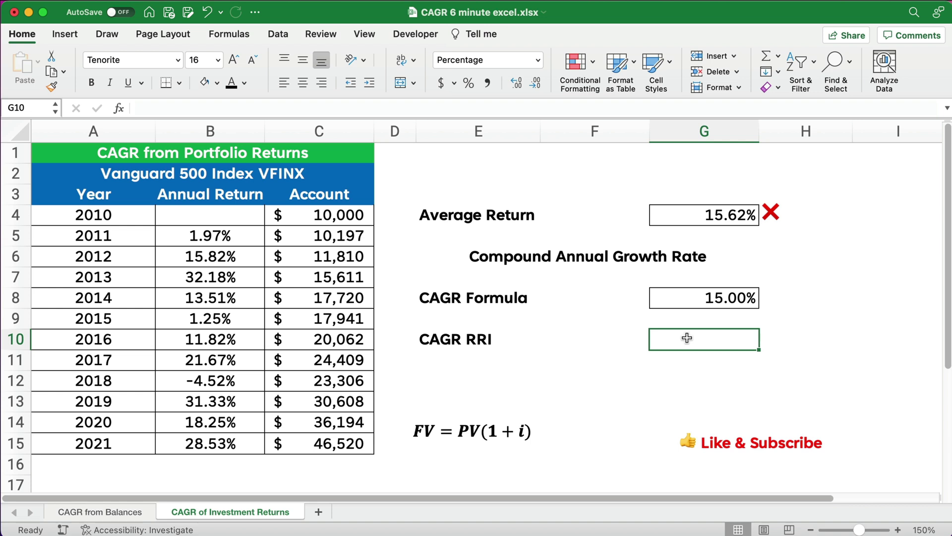
text(=)
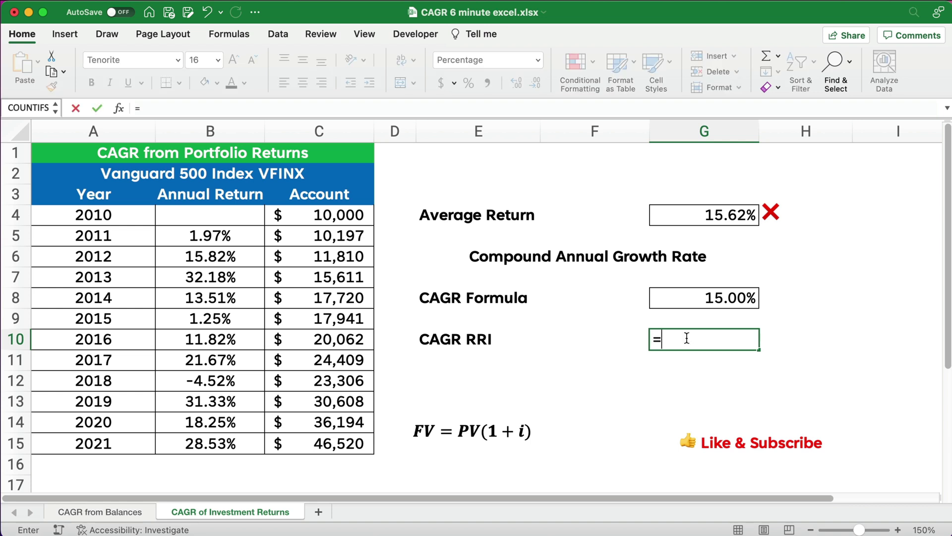
text(rri()
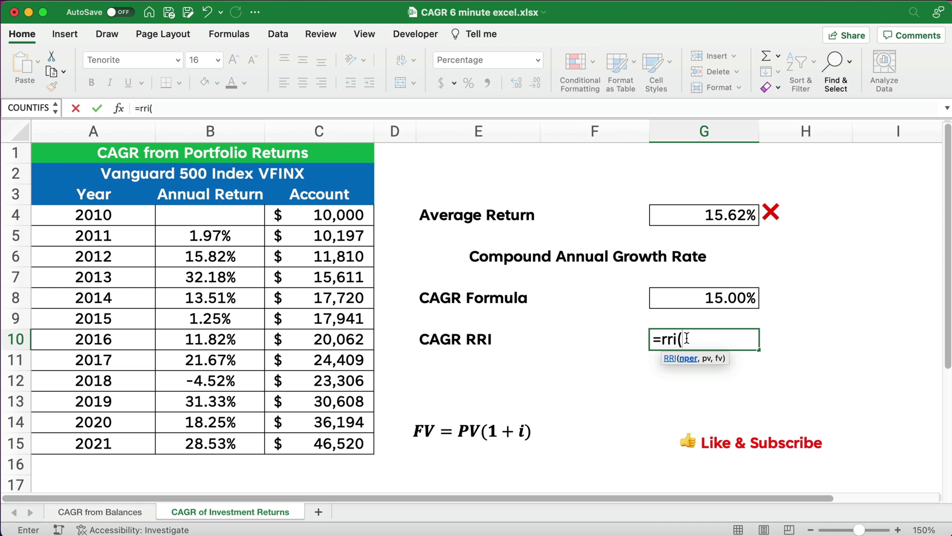
text(11,)
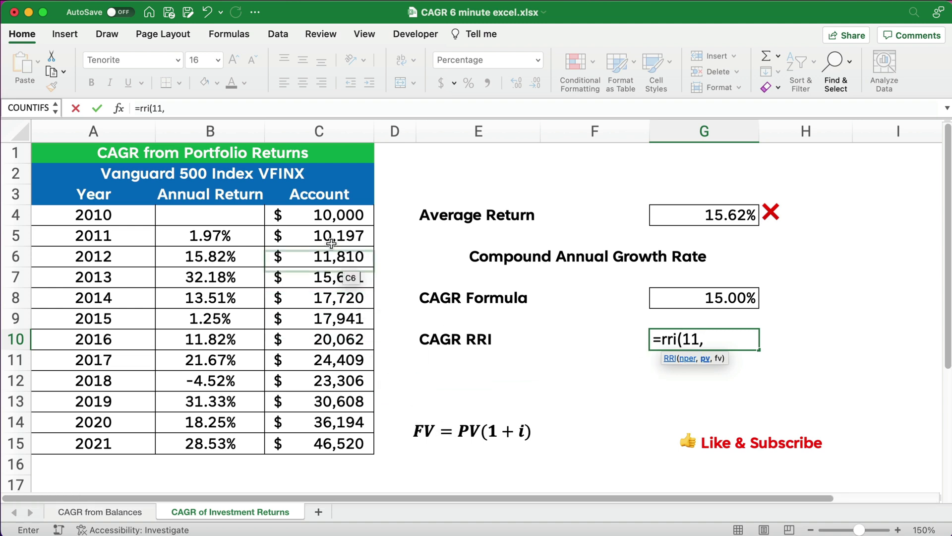
click(330, 217)
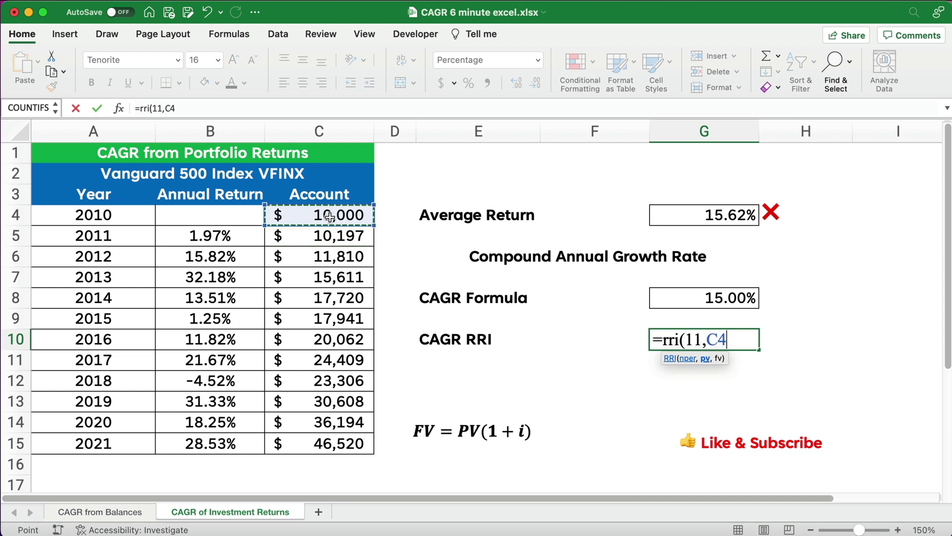
text(,)
click(349, 439)
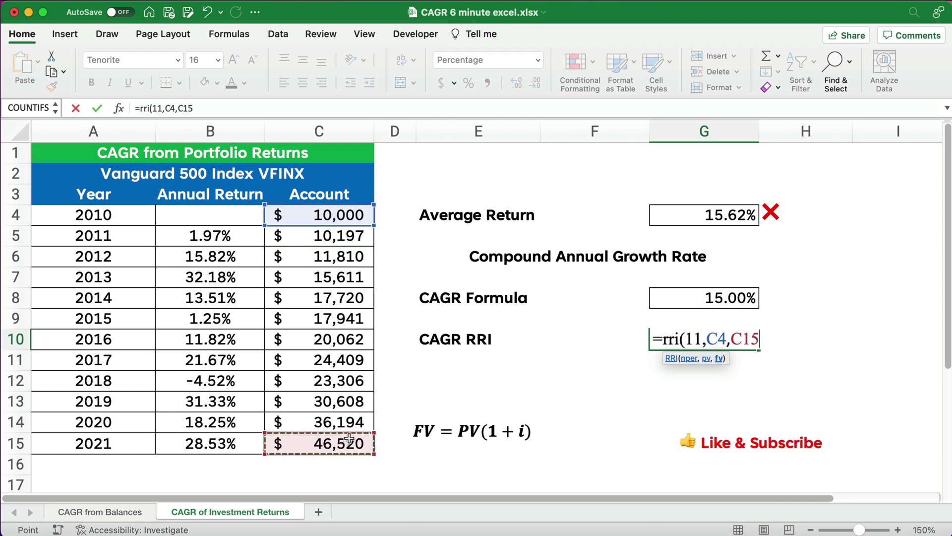
text())
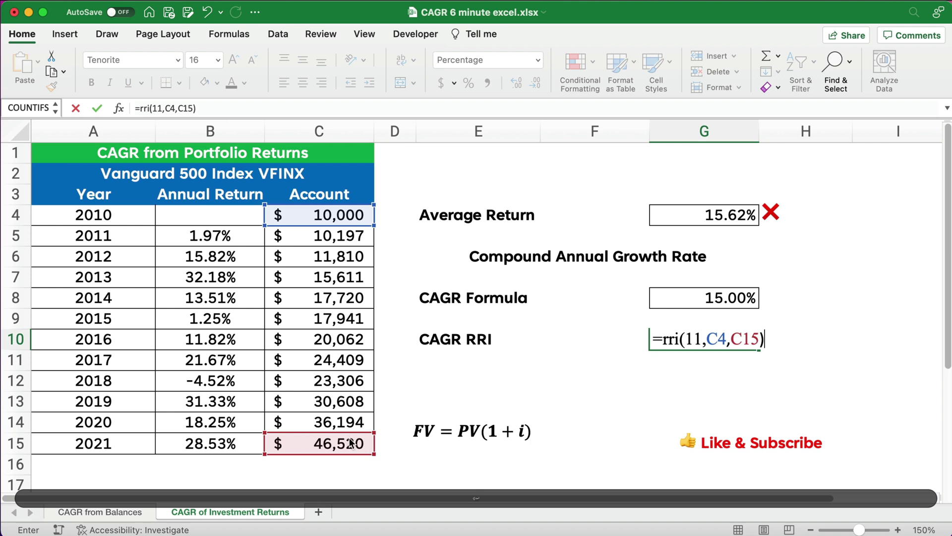
key(Return)
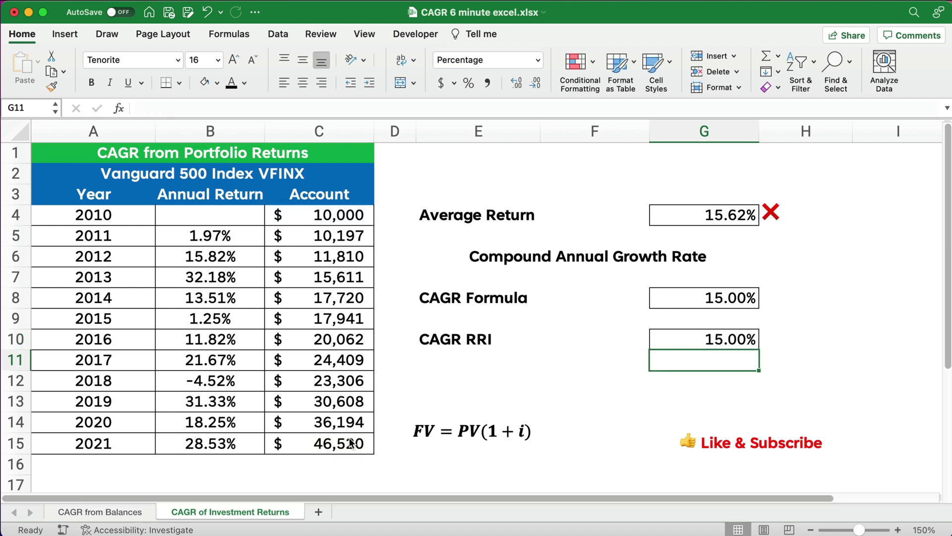